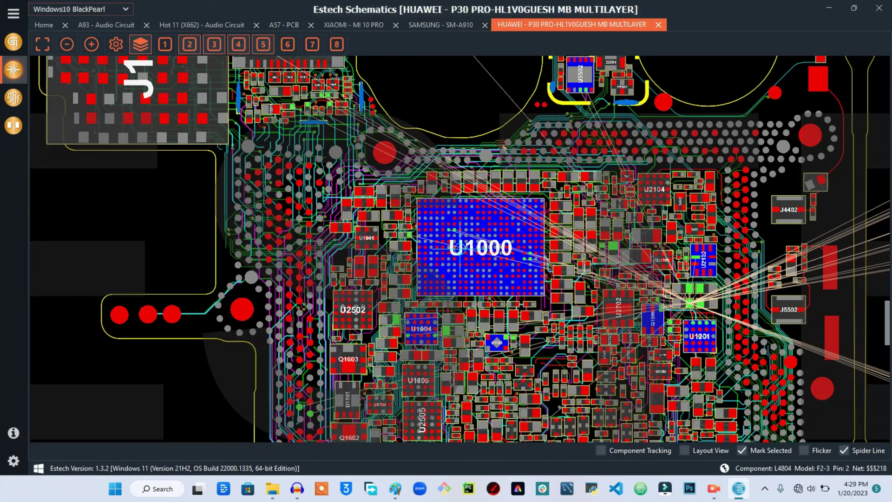
left_click_drag(474, 113, 439, 89)
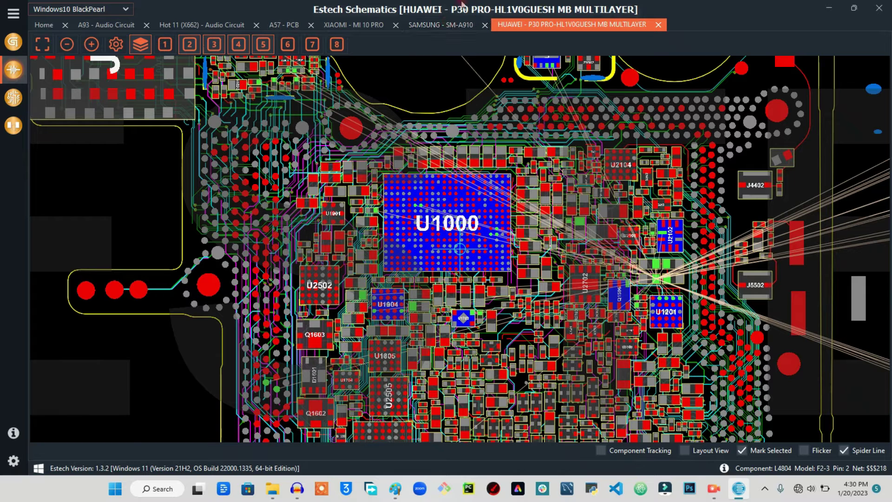
left_click(13, 69)
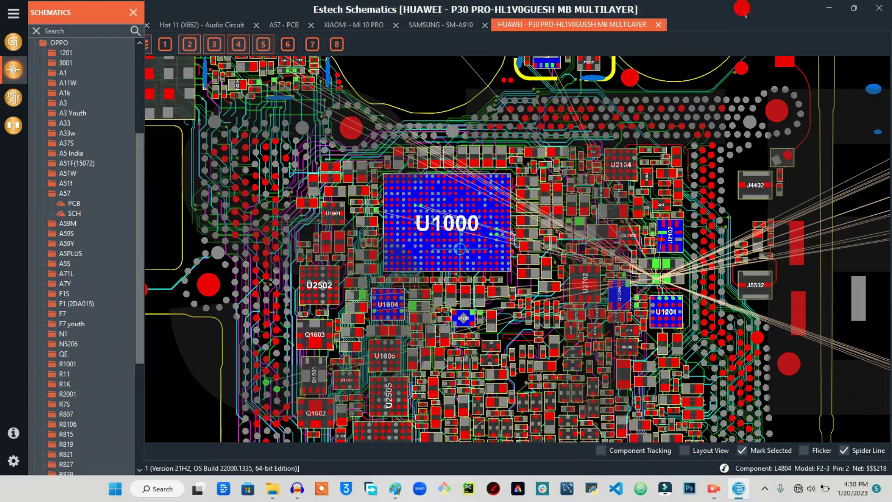
left_click(134, 13)
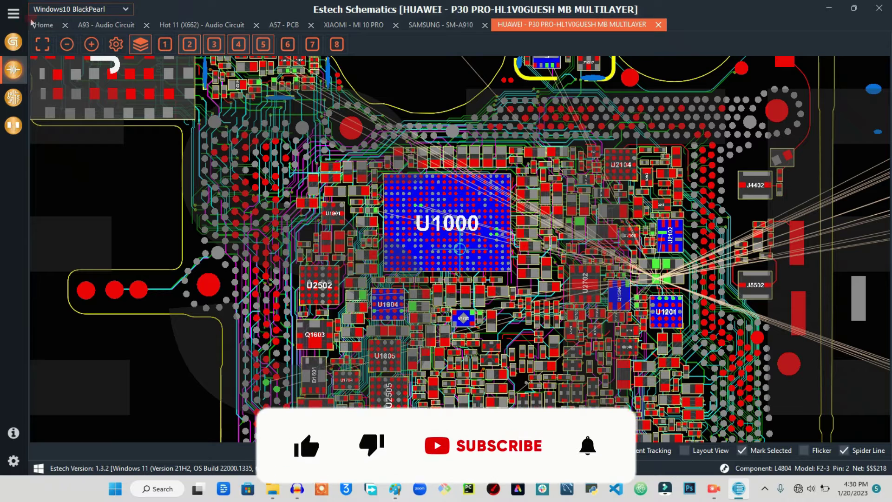
Go to the home page and look through the January 20th, 2023 update notes
left_click(44, 25)
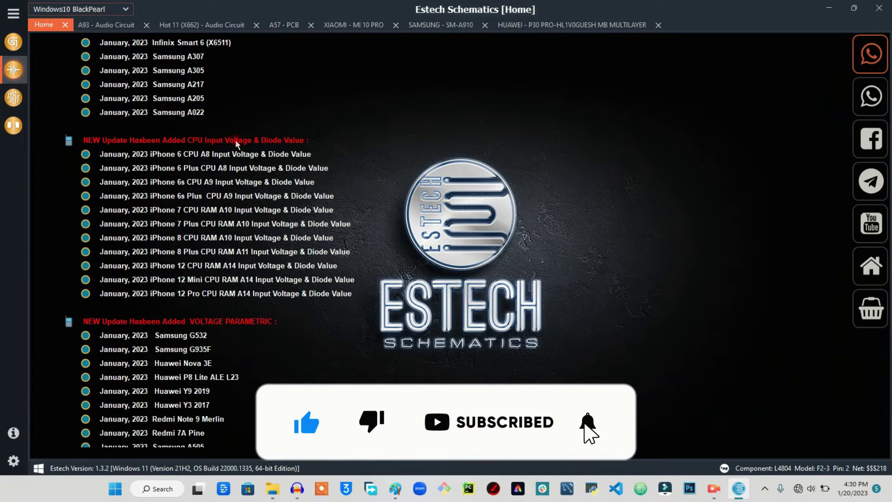
scroll(237, 141, "down", 1)
scroll(274, 195, "down", 3)
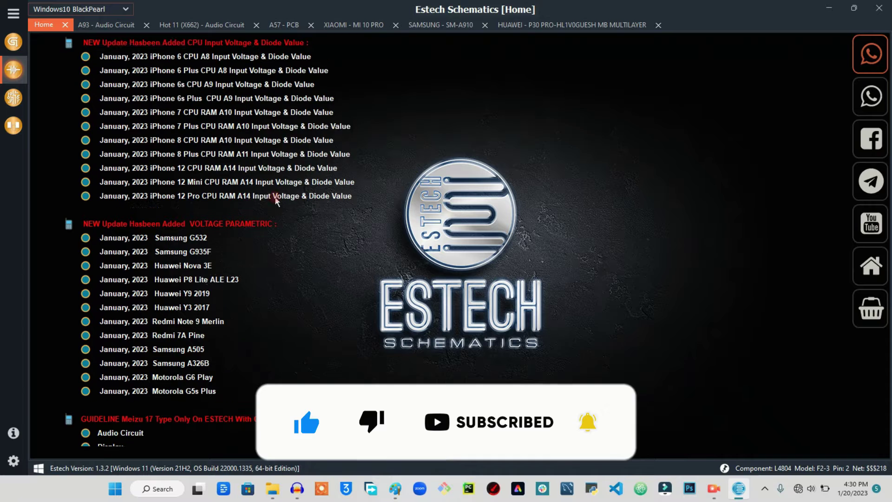
scroll(278, 192, "up", 4)
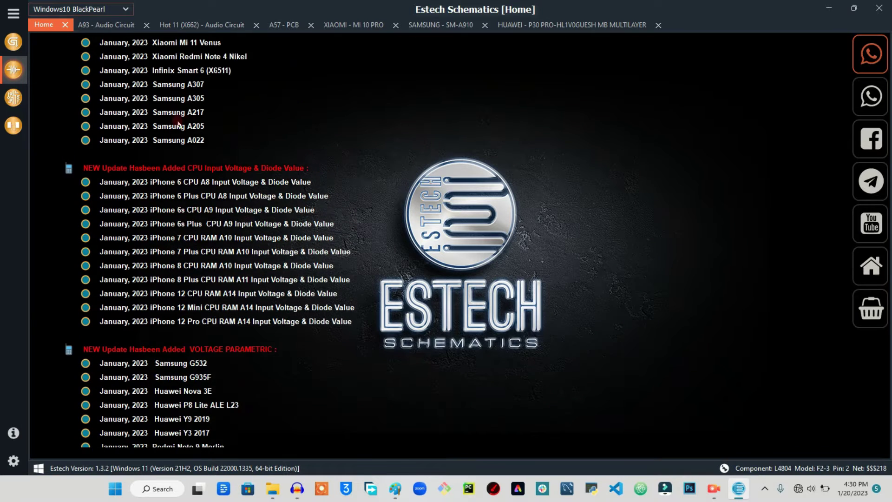
Show the Schematics model list over the home page and close it again
left_click(13, 69)
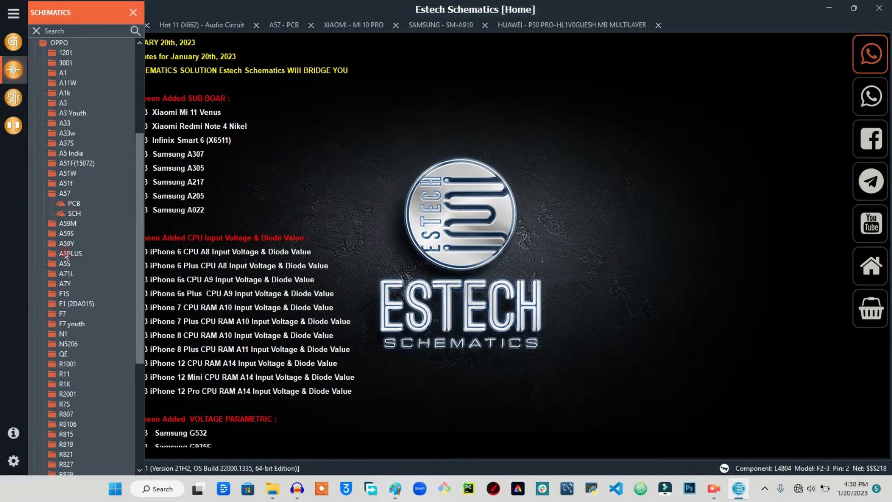
left_click(485, 135)
left_click(133, 12)
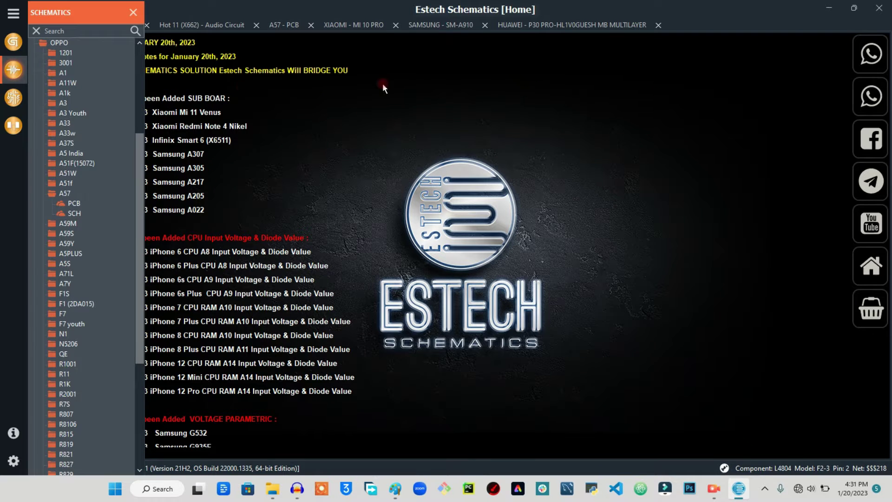
left_click(133, 12)
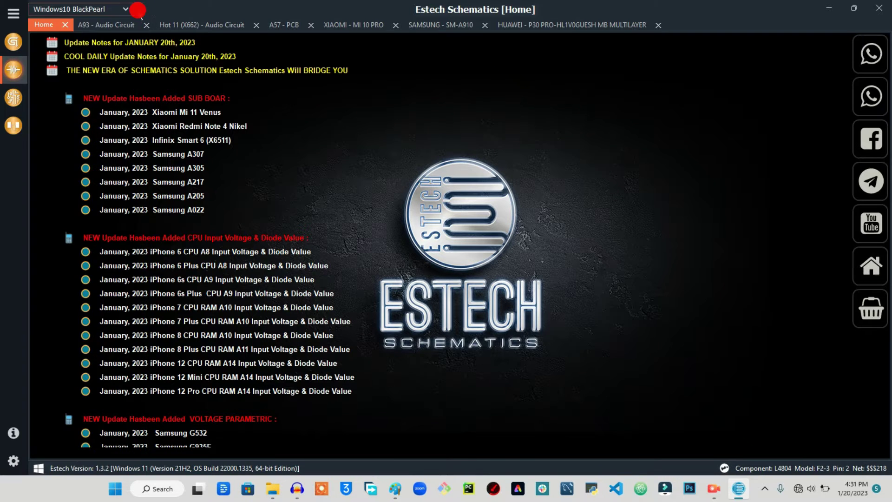
Show the Smartphone Guidelines brand and model list and close it again
left_click(23, 41)
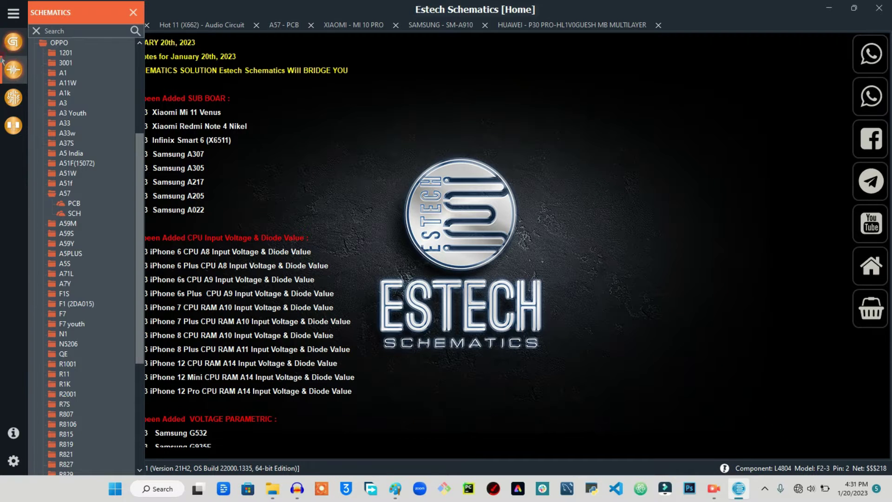
left_click(13, 41)
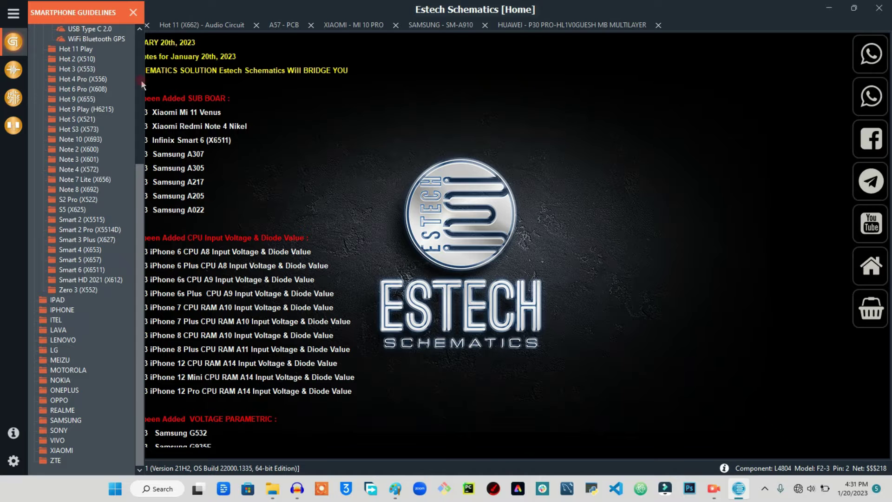
left_click(133, 12)
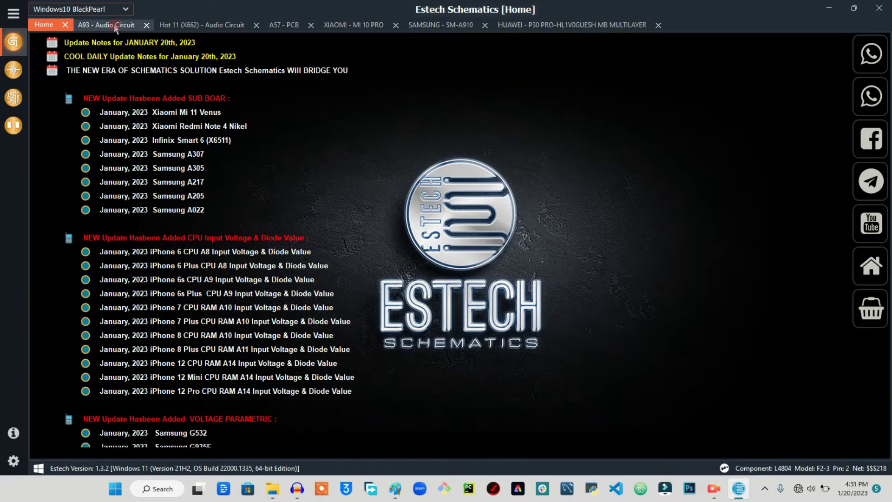
Switch to the A93 Audio Circuit and inspect the coloured audio lines leaving the chip
left_click(116, 28)
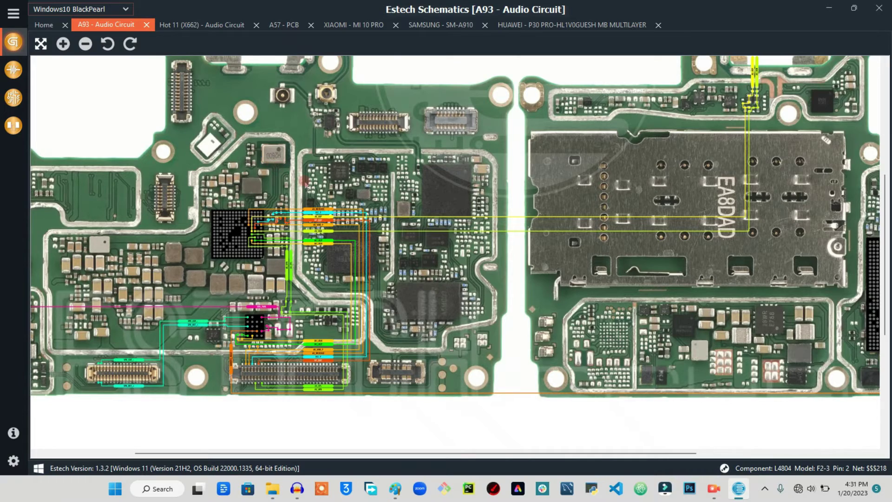
scroll(306, 184, "up", 3)
scroll(267, 180, "down", 2)
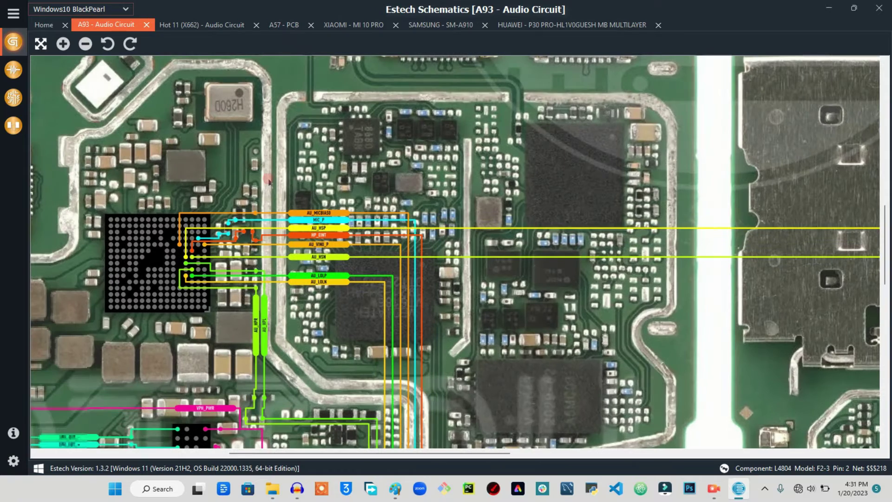
Switch to the Hot 11 (X662) Audio Circuit and inspect the VSYS and speaker lines around the 7V4754 section
left_click(224, 25)
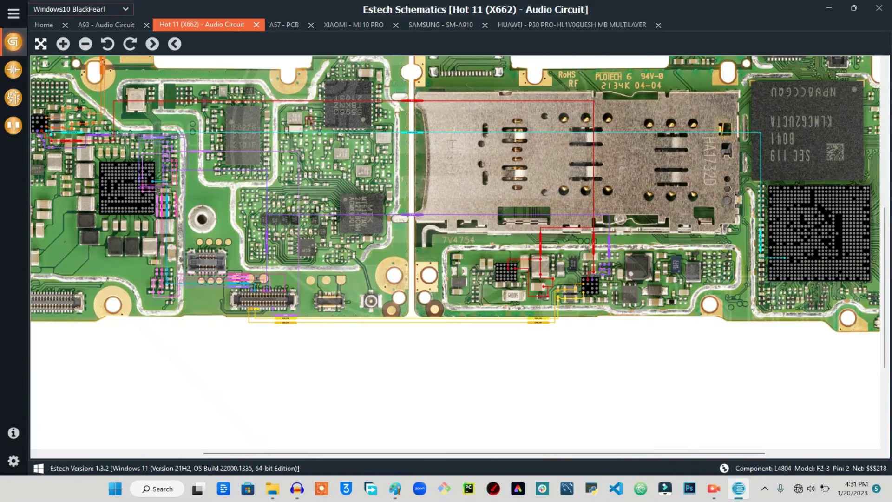
scroll(581, 265, "up", 3)
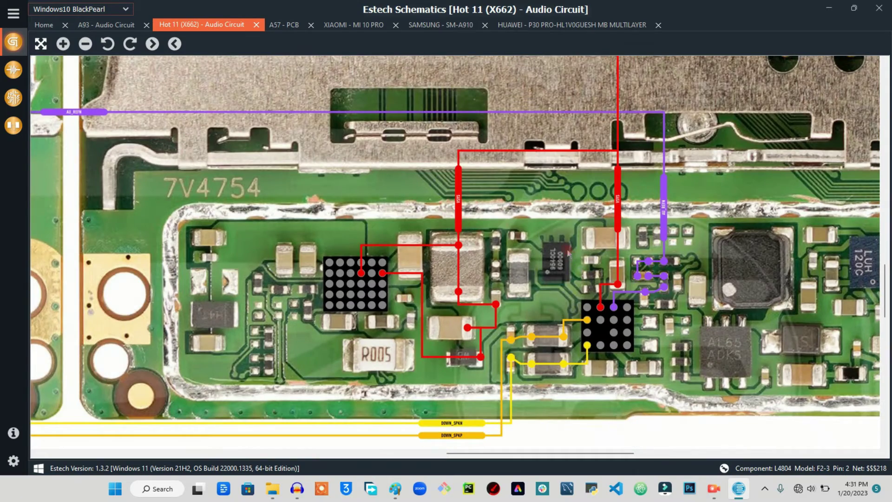
scroll(568, 252, "down", 3)
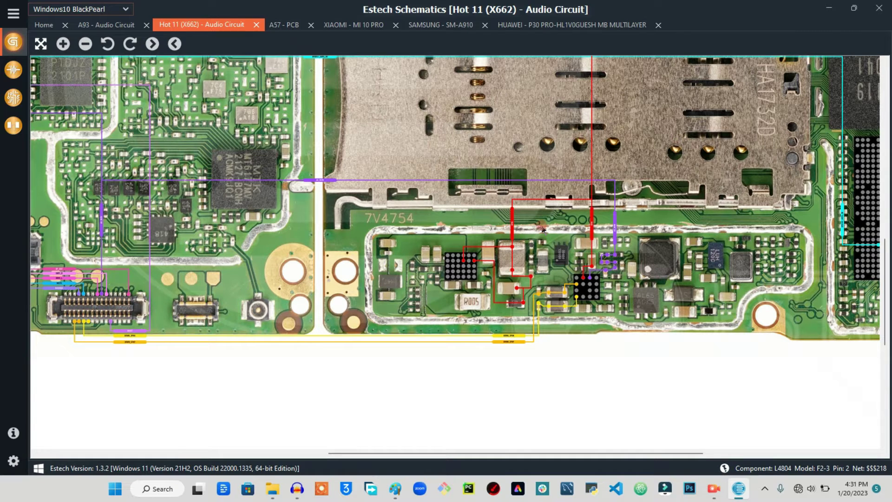
Browse the Smartphone Guidelines list for the circuits offered under the Infinix Hot 11 (X662)
left_click(13, 42)
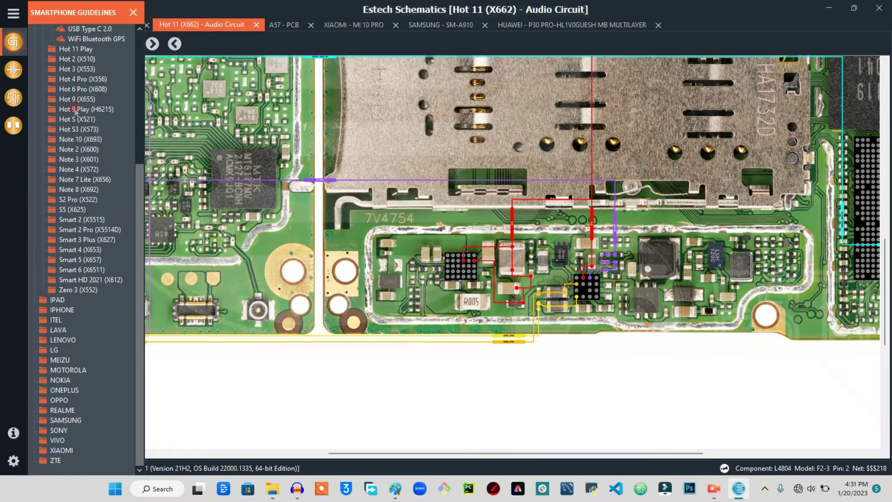
scroll(83, 46, "up", 5)
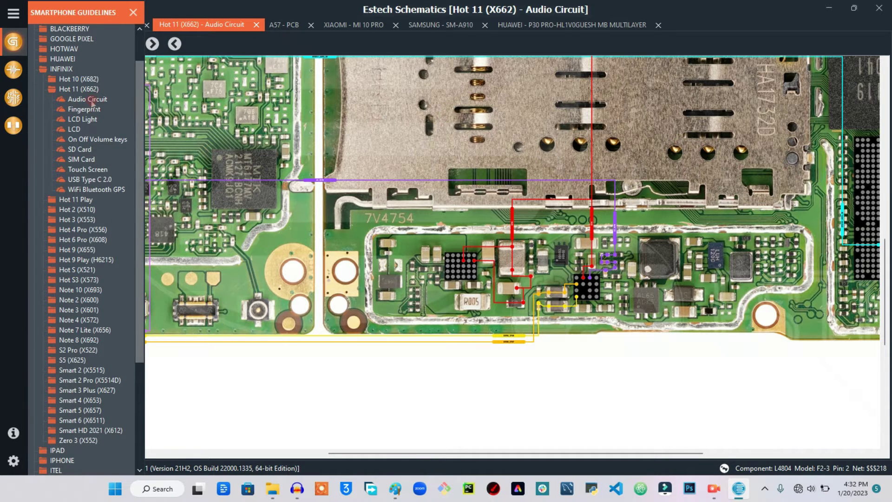
scroll(93, 104, "up", 2)
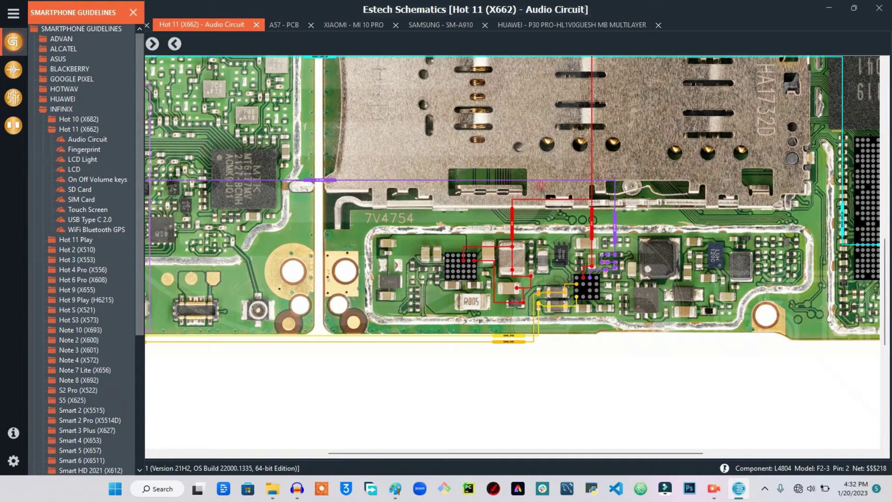
Follow the Hot 11 (X662) audio lines across the board and show the Huawei G8 entries in the guidelines list
left_click_drag(540, 186, 511, 187)
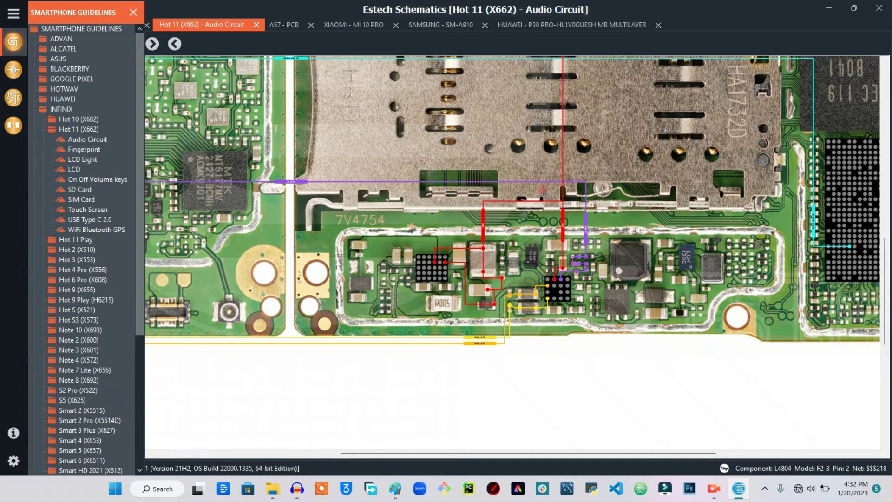
scroll(542, 188, "down", 2)
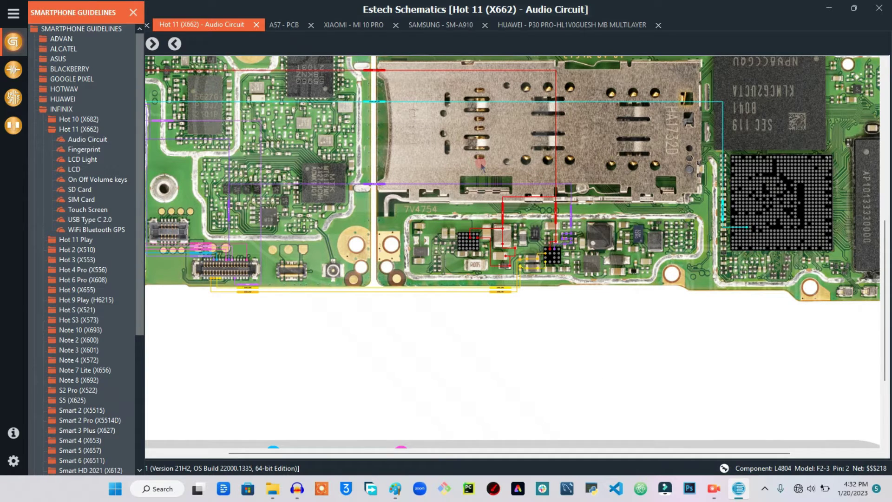
left_click_drag(482, 168, 769, 253)
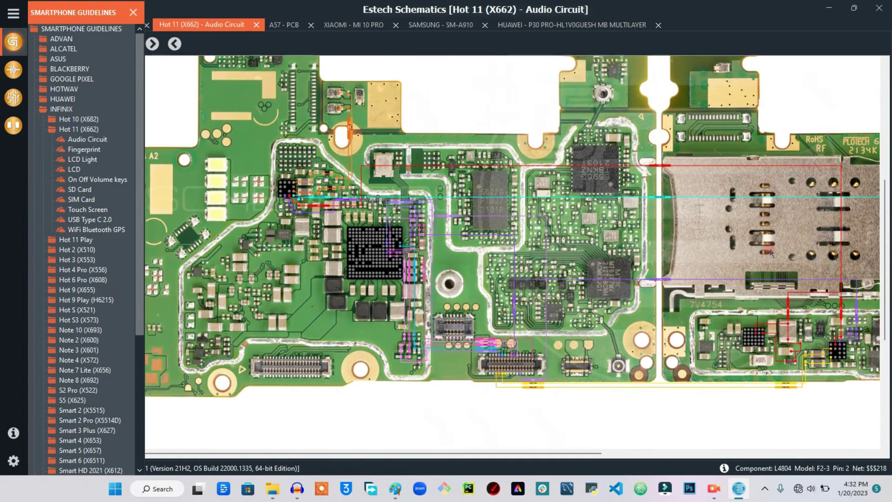
scroll(320, 183, "up", 5)
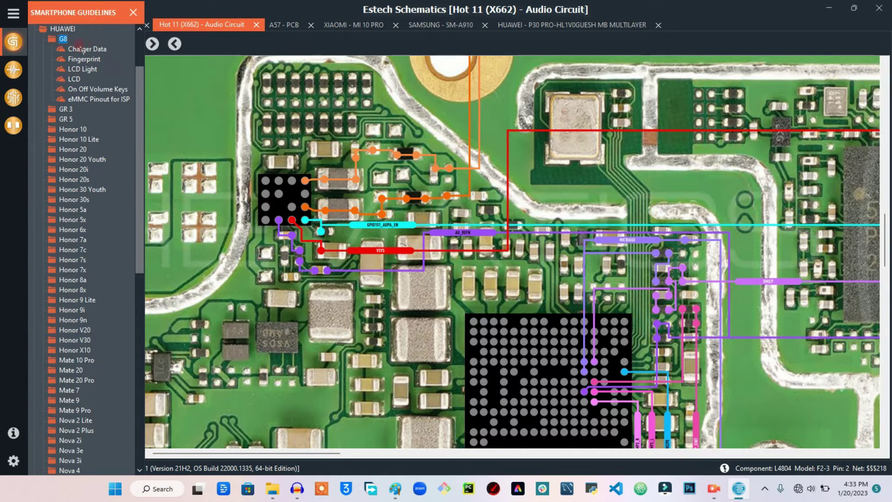
scroll(412, 126, "down", 1)
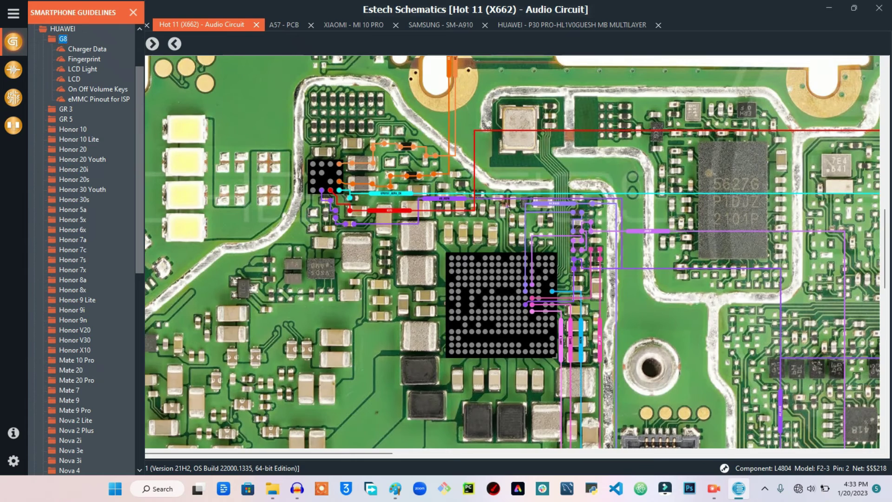
scroll(509, 205, "down", 1)
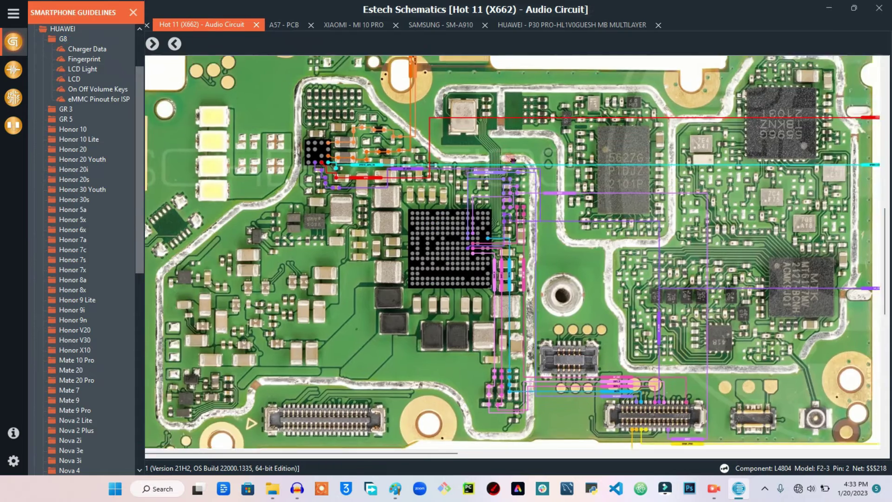
left_click_drag(513, 159, 288, 105)
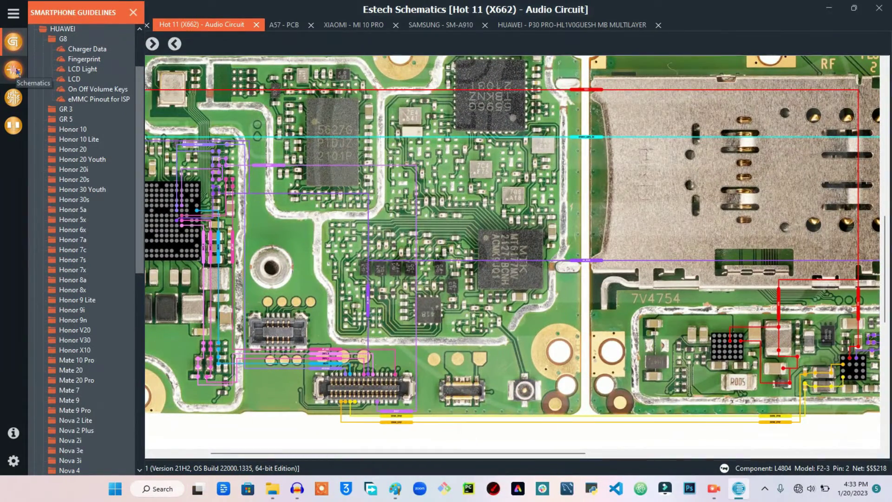
Switch from the guidelines to the Schematics section and show the A57 PCB document with the model list closed
left_click(15, 69)
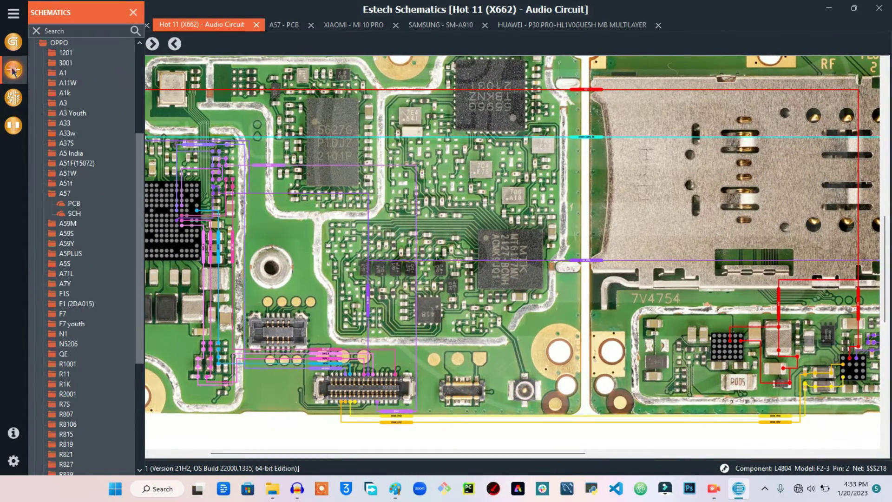
left_click(284, 24)
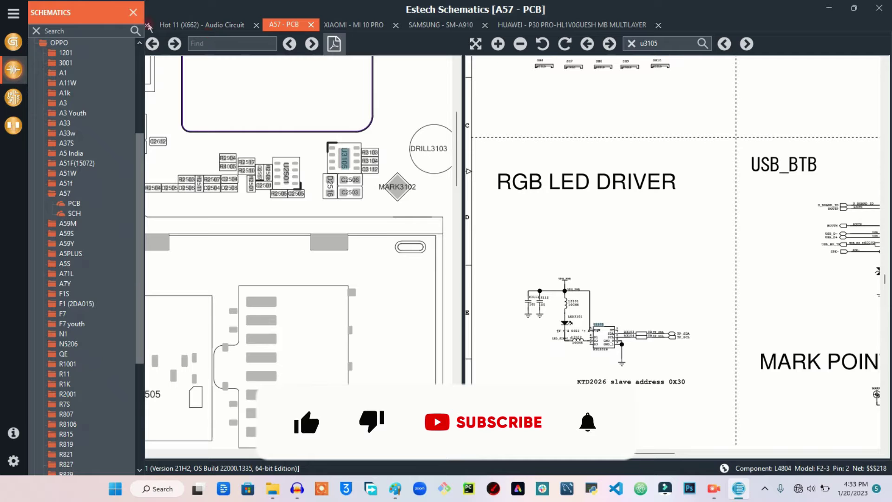
left_click(138, 17)
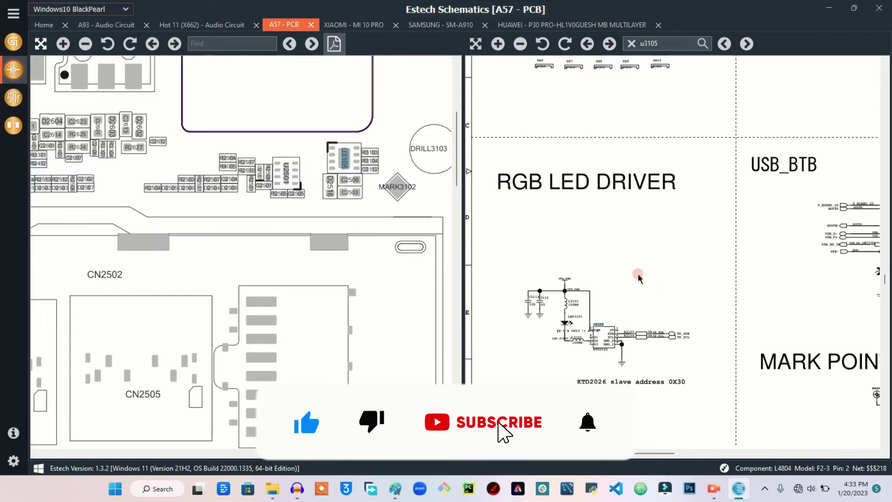
Examine the RGB LED driver schematic alongside the A57 board layout around U3105
scroll(583, 271, "down", 1)
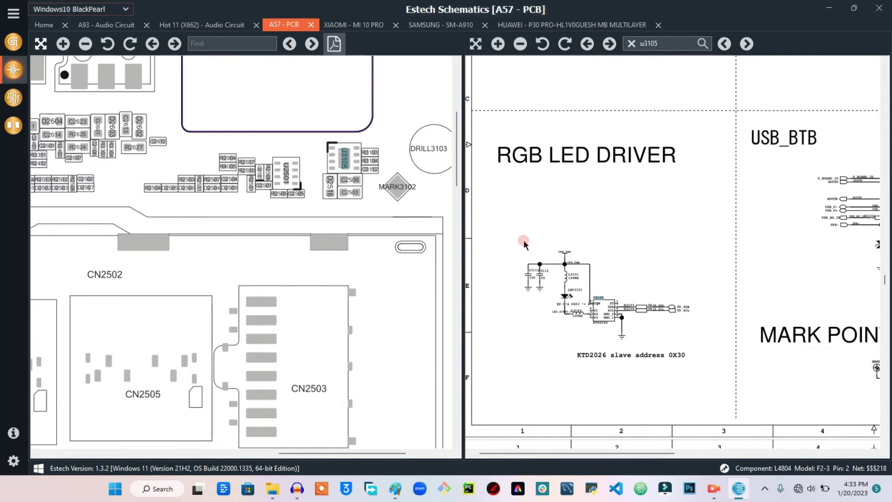
left_click(309, 206)
scroll(311, 215, "down", 4)
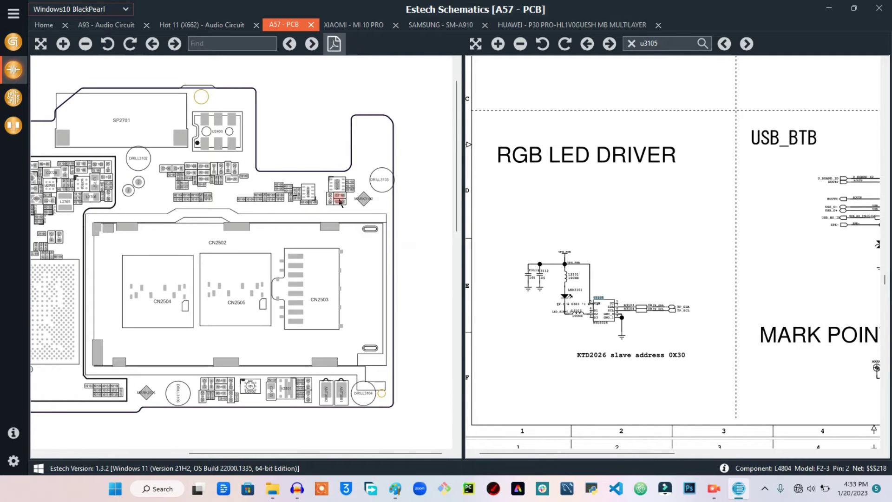
Examine the CN3101 board-to-board connector circuit and its fingerprint signal lines in the A57 schematic
left_click(784, 180)
scroll(783, 181, "down", 3)
left_click_drag(735, 197, 741, 249)
scroll(750, 234, "up", 3)
scroll(750, 235, "up", 2)
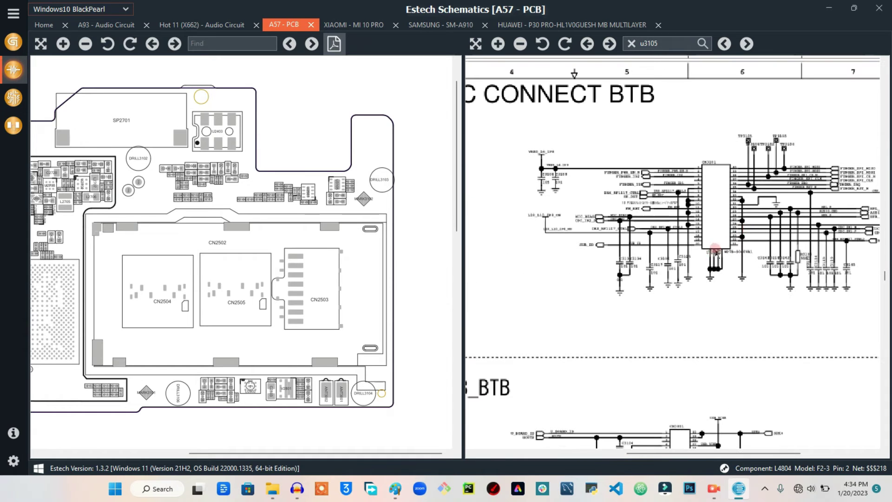
scroll(689, 135, "up", 2)
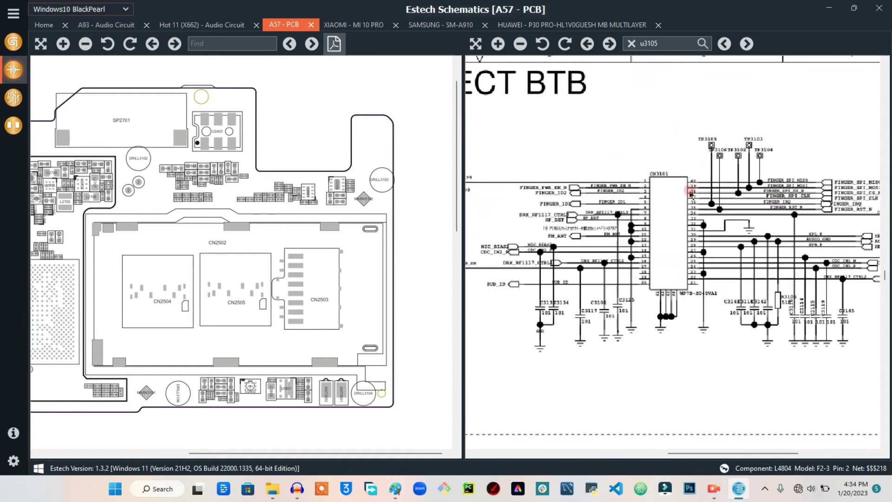
scroll(669, 158, "down", 1)
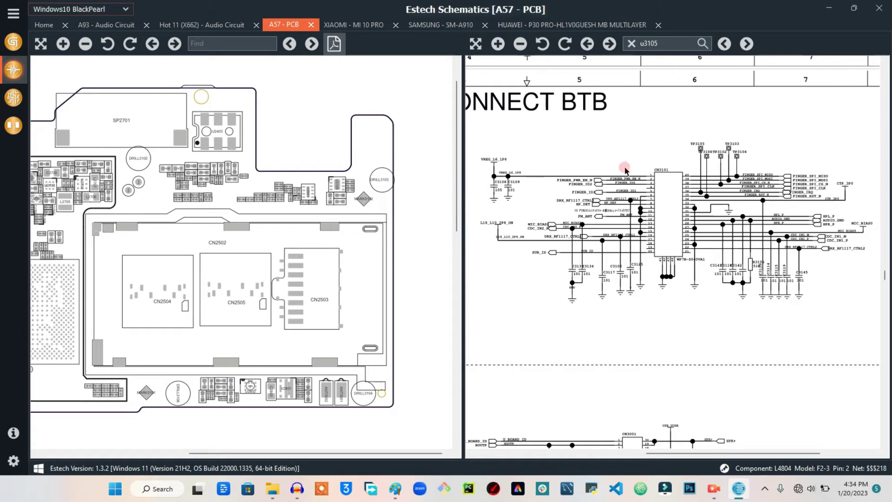
Examine the CN3101 connector circuit and the U3105 RGB LED driver circuit in the A57 schematic
scroll(649, 151, "up", 2)
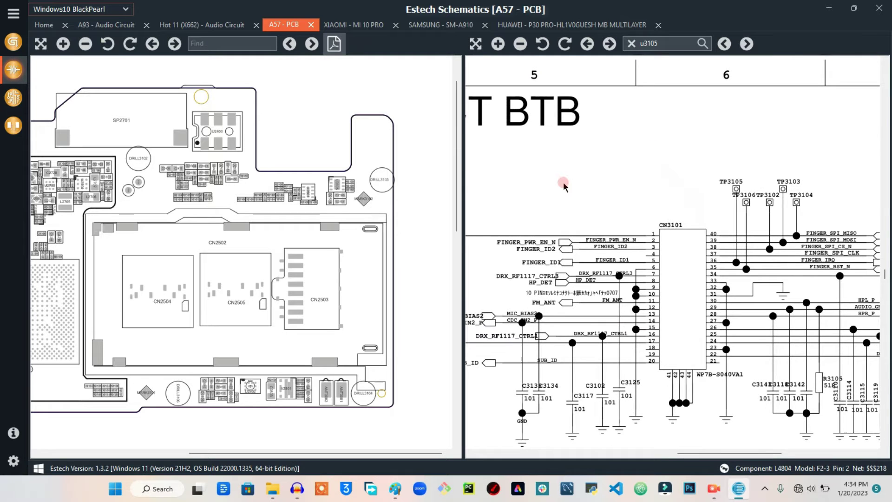
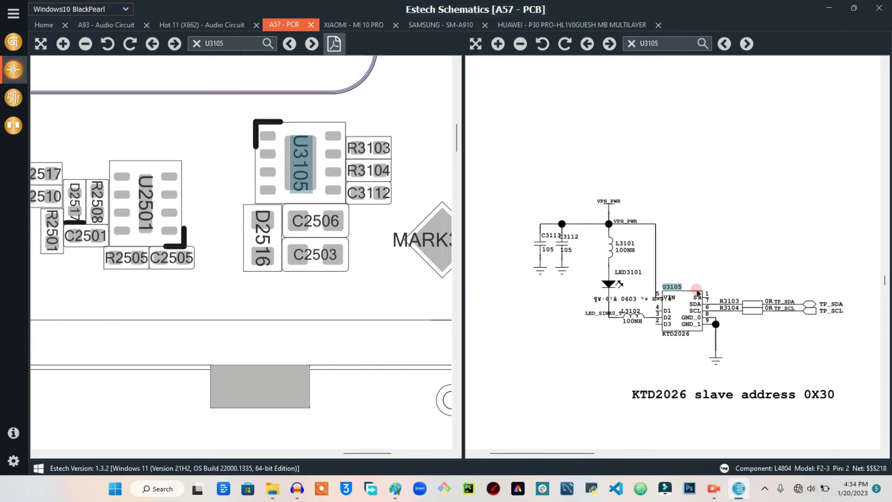
scroll(689, 236, "up", 3)
scroll(669, 240, "down", 2)
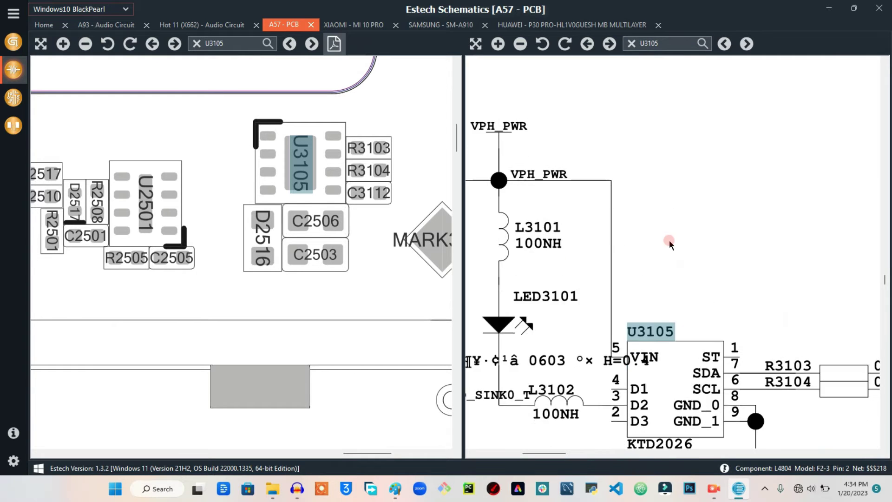
scroll(679, 227, "down", 2)
scroll(679, 227, "down", 1)
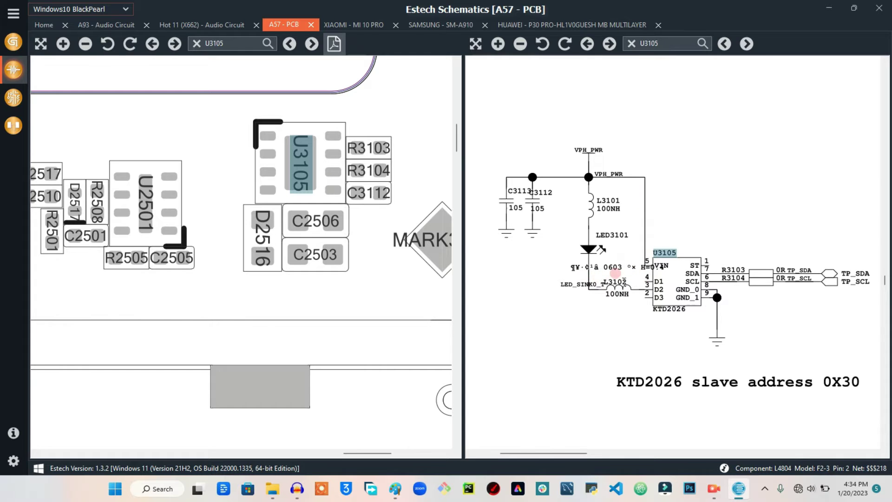
Highlight inductor L3102 in the U3105 LED driver schematic and enlarge that area
left_click(596, 274)
left_click(619, 274)
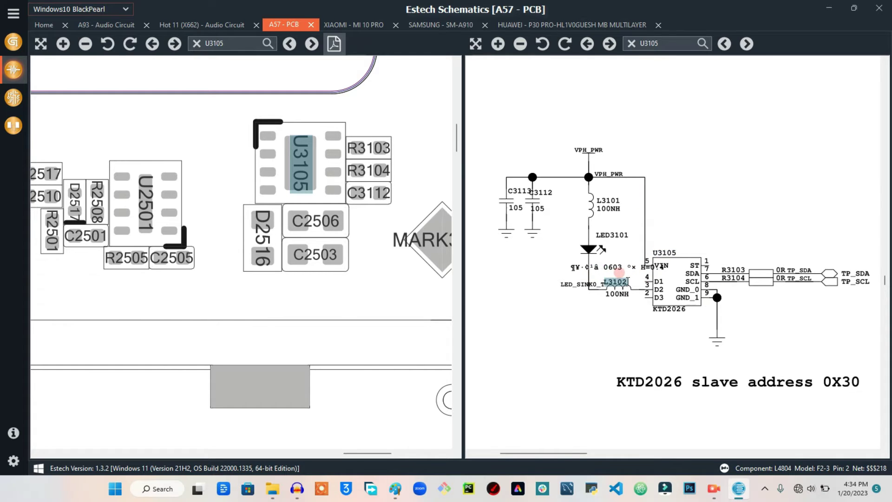
left_click(607, 273)
scroll(612, 272, "up", 3)
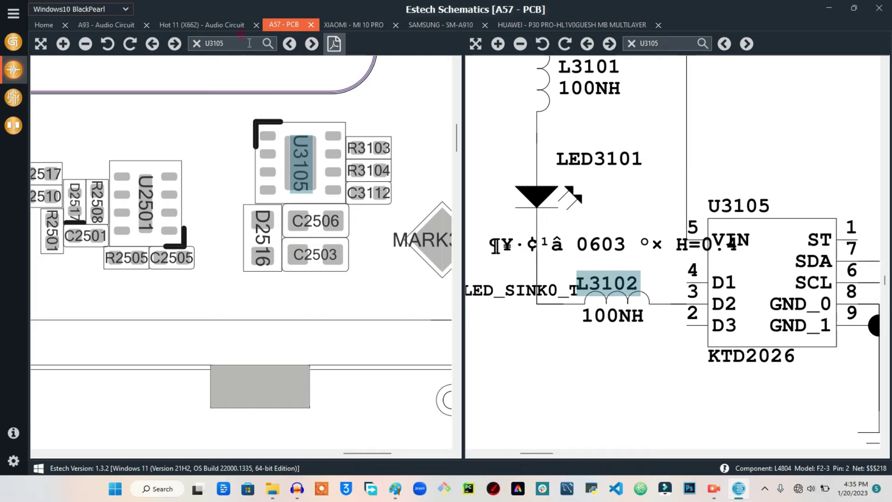
Search the A57 board layout for L3102 and step through the matches to the inductor beside L3101
left_click_drag(209, 45, 237, 46)
key("BackSpace")
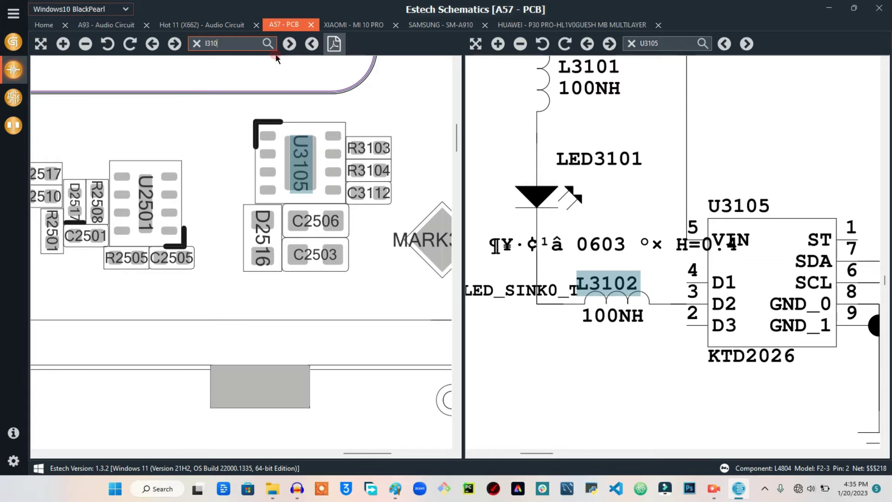
key("Return")
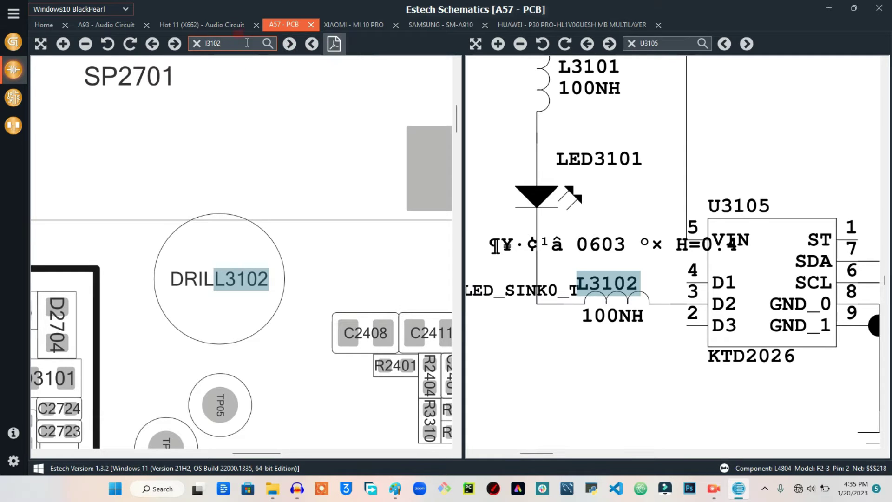
left_click(291, 43)
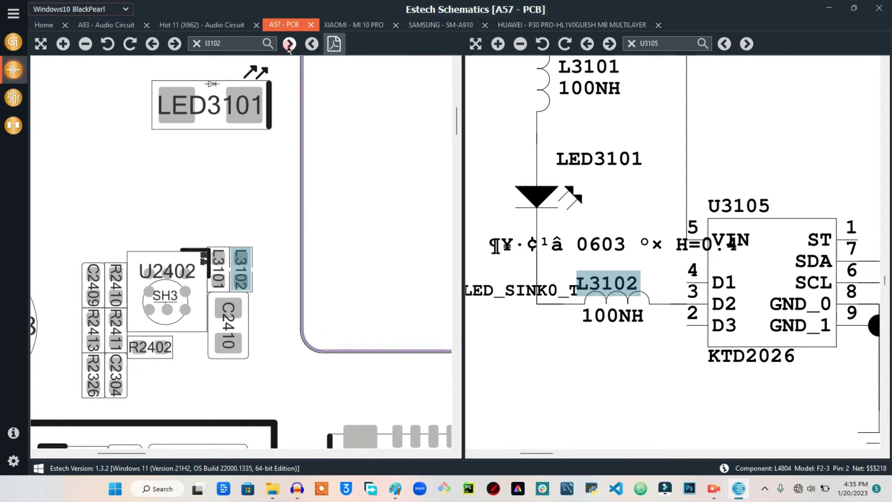
left_click(312, 44)
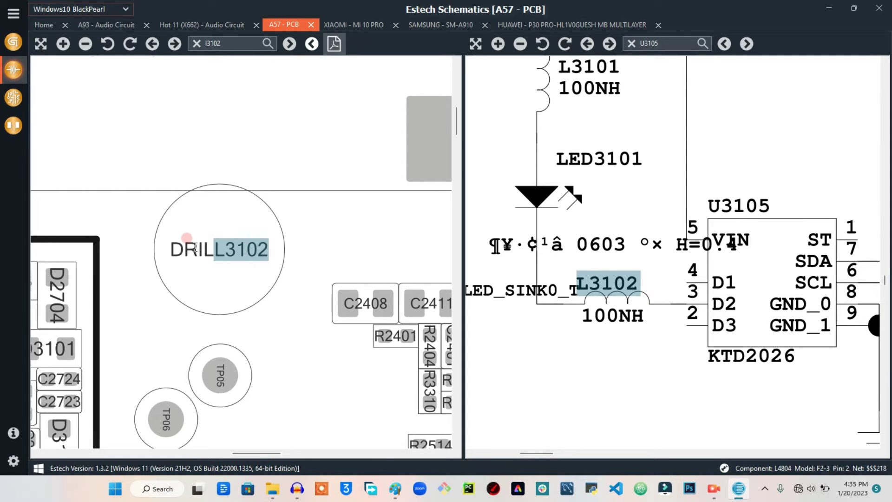
left_click(290, 44)
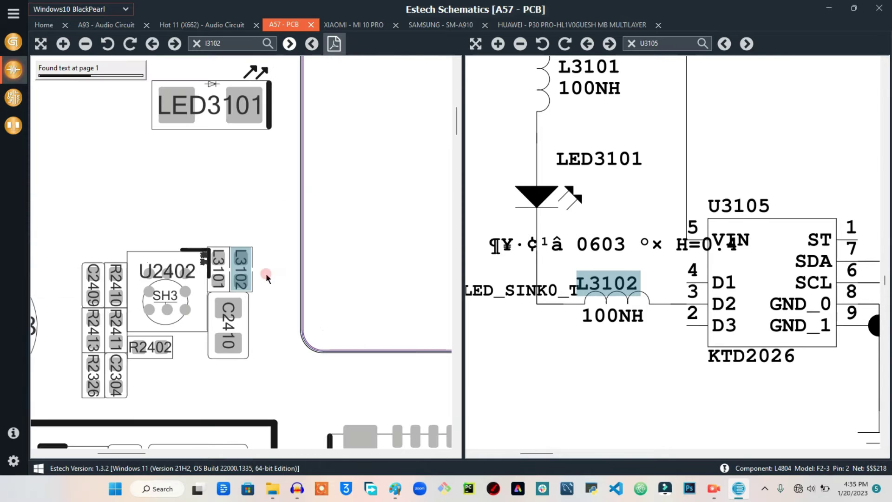
Examine the A57 board from L3102 and LED3101 to connector CN2602 alongside the U3105 driver schematic
scroll(242, 267, "up", 1)
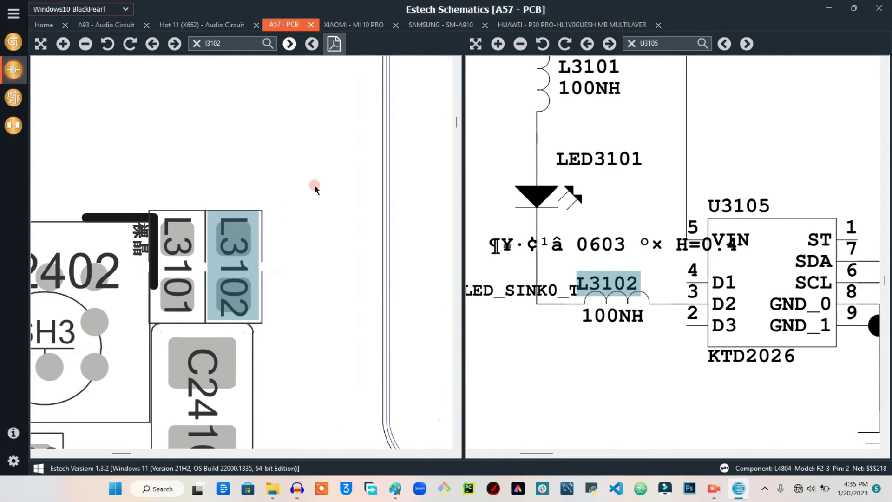
scroll(297, 179, "down", 4)
left_click_drag(334, 169, 251, 167)
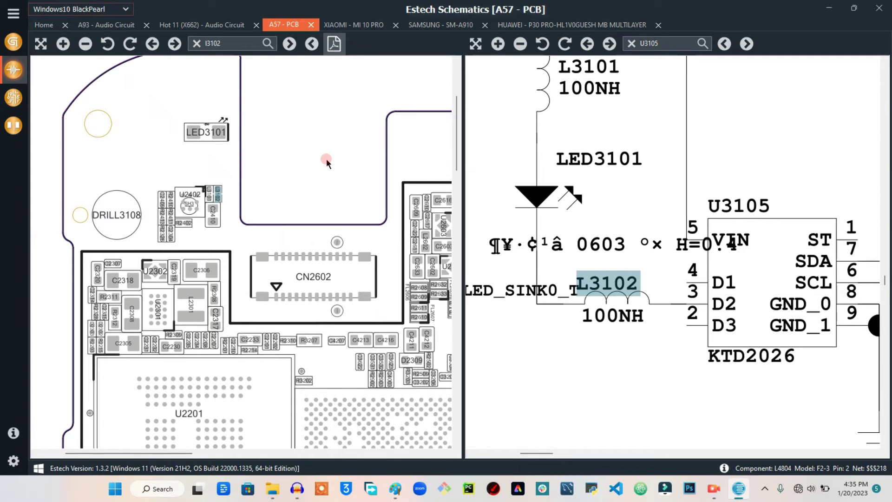
scroll(564, 135, "down", 3)
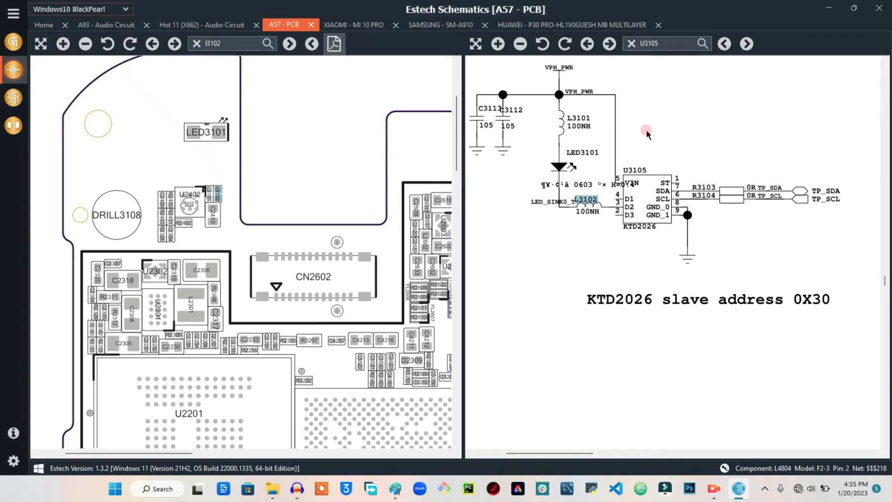
scroll(662, 135, "down", 1)
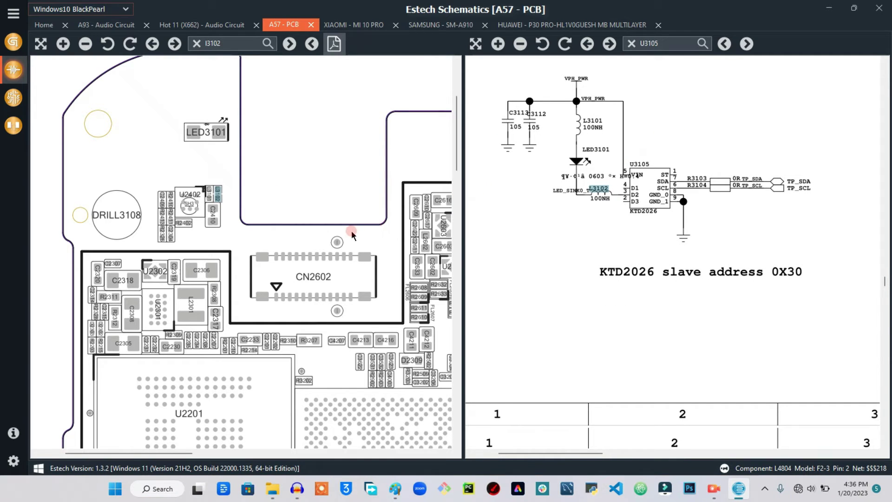
mouse_move(323, 193)
left_mouse_down()
mouse_move(234, 148)
mouse_move(236, 119)
left_mouse_up()
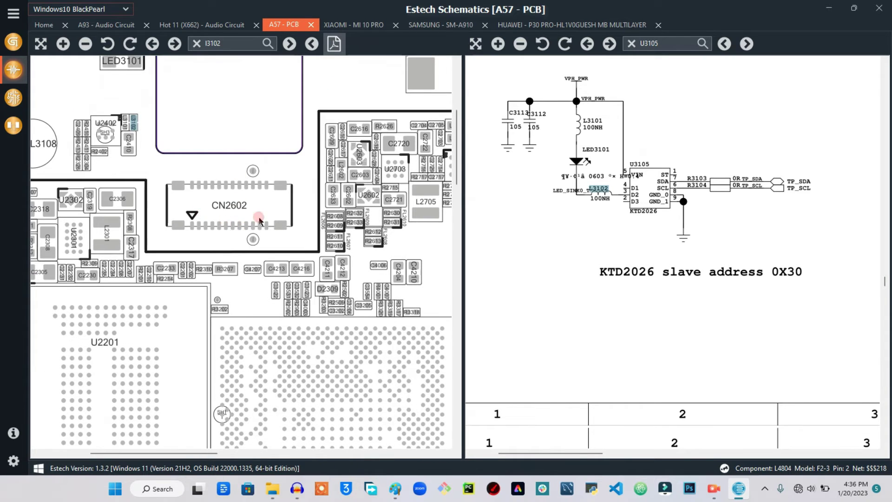
left_click(369, 118)
left_click(409, 258)
left_click(214, 45)
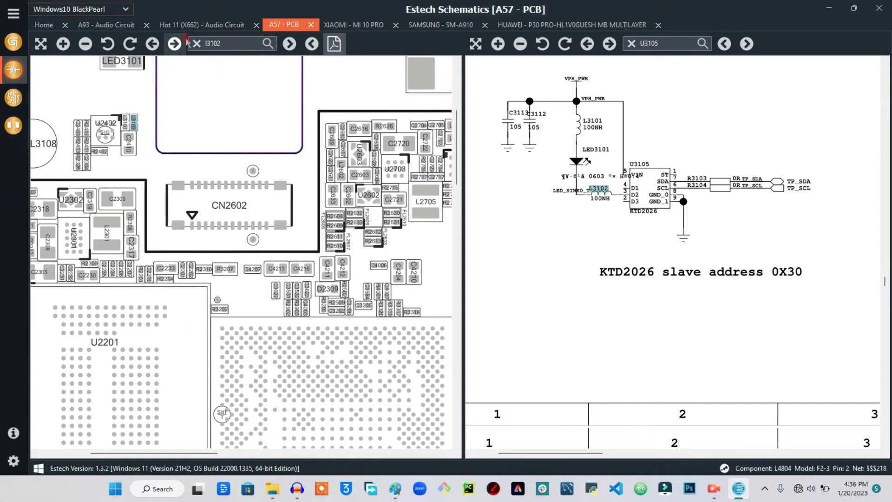
Open the PCBs Bitmapping model list and show the Samsung SM-A910 board
left_click(2, 77)
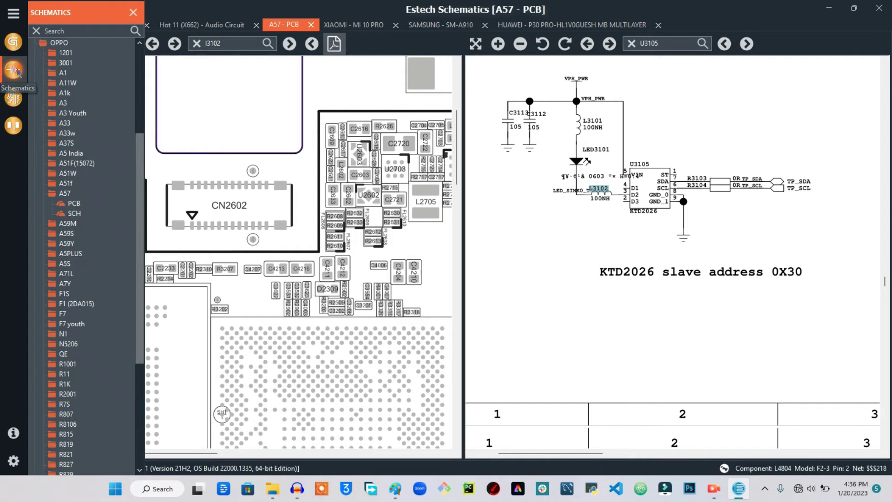
left_click(13, 97)
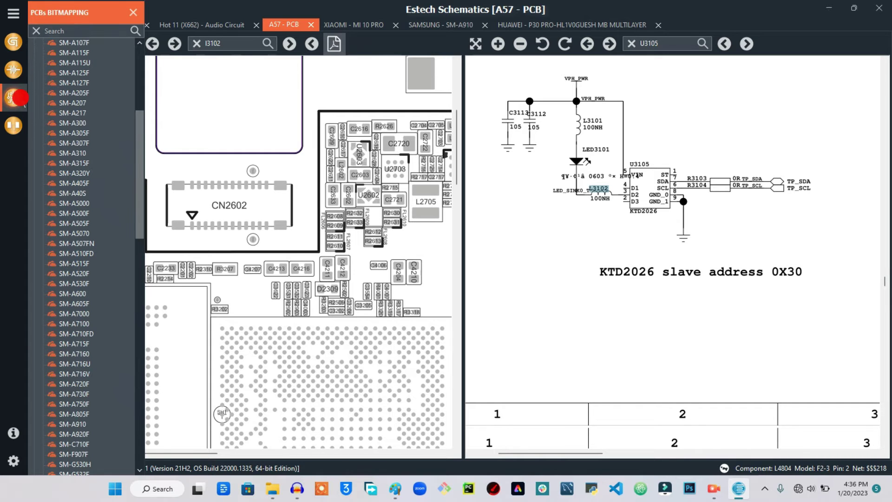
scroll(106, 95, "up", 4)
left_click(353, 24)
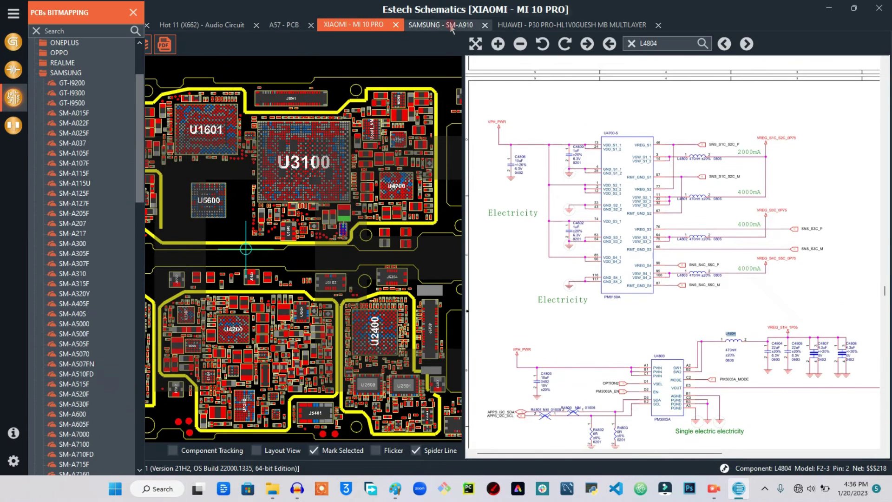
left_click(452, 27)
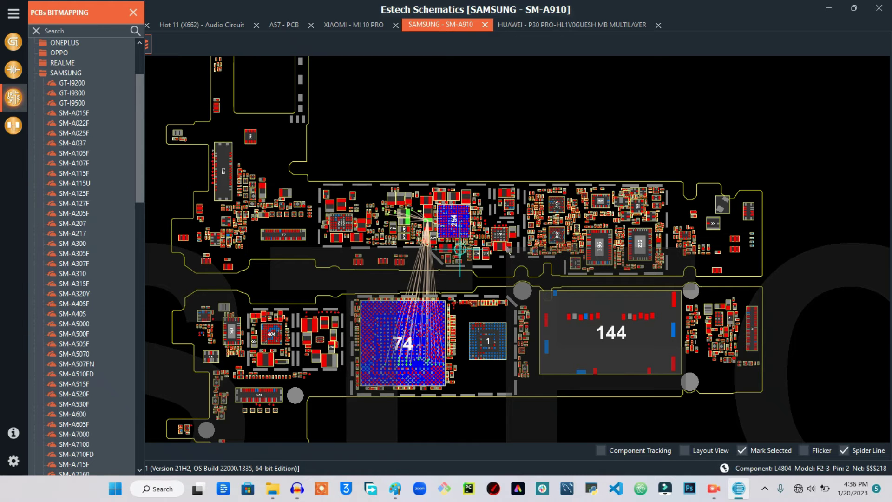
Trace the nets of both pins of component Q35 beside chip 254 on the SM-A910 board
scroll(460, 249, "up", 4)
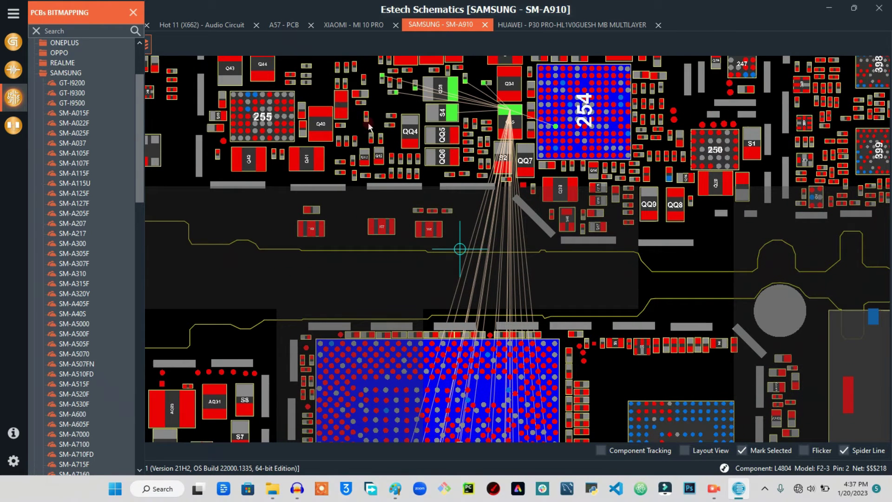
scroll(451, 122, "up", 2)
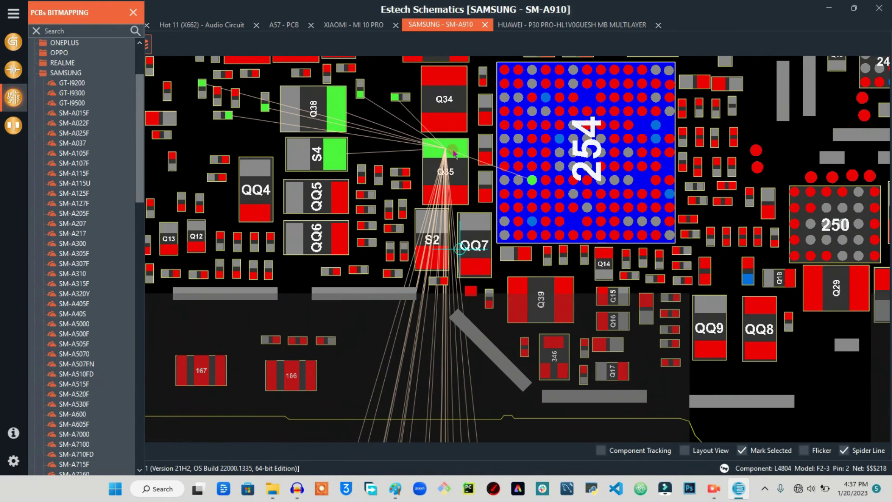
left_click(461, 200)
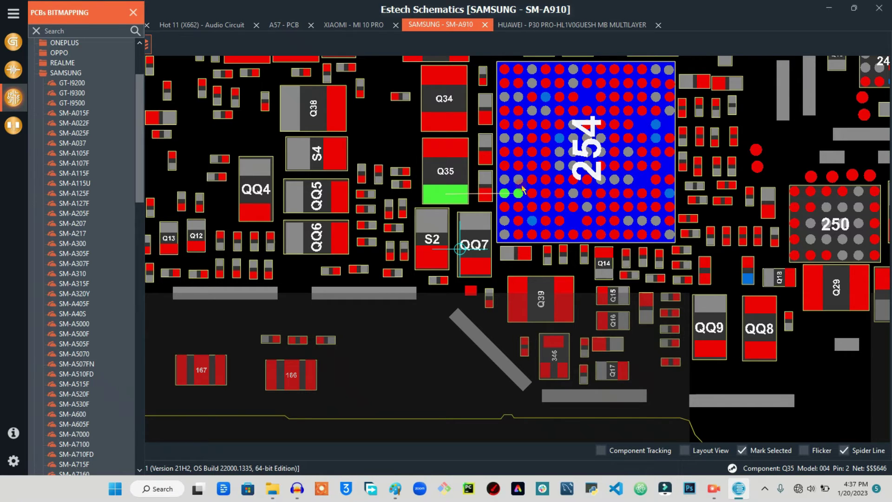
left_click(449, 151)
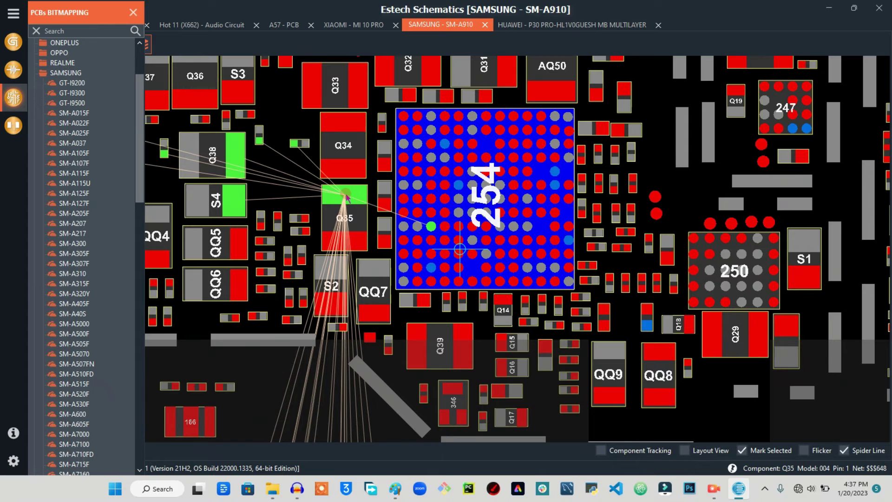
Follow the spider lines from Q35's pin 1 to chip 74 across the SM-A910 board
scroll(352, 201, "down", 3)
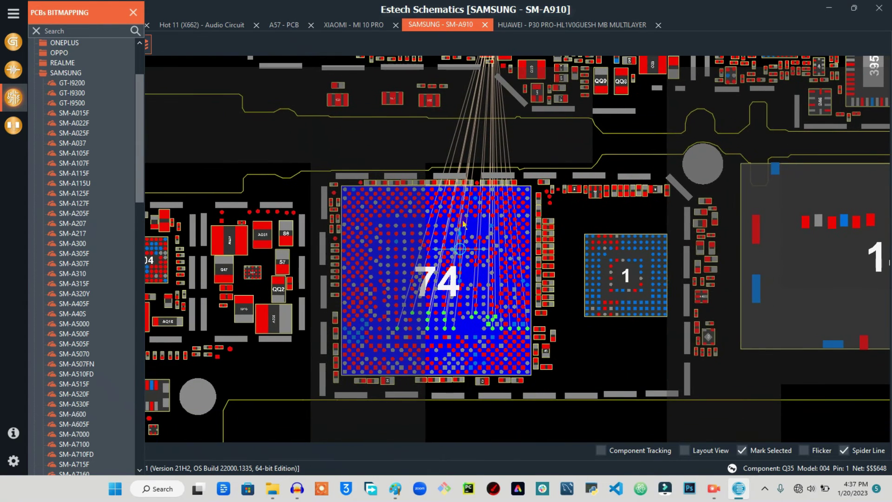
scroll(514, 149, "down", 2)
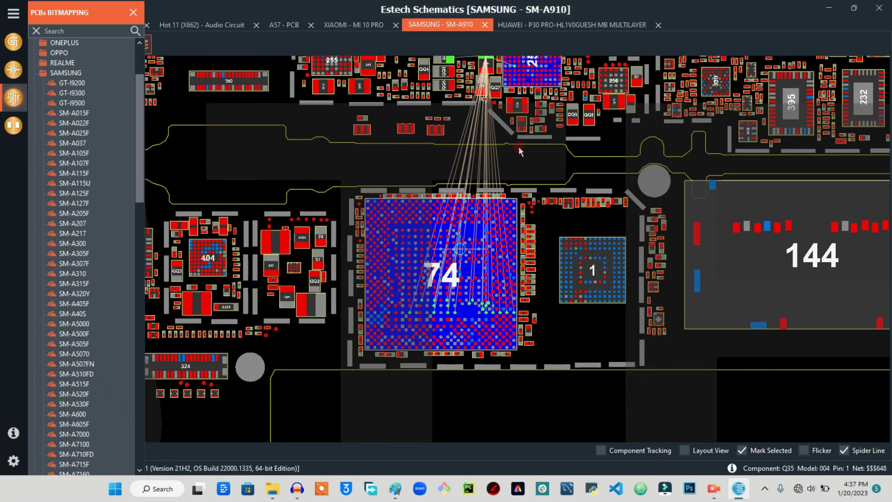
scroll(518, 147, "down", 2)
scroll(544, 219, "down", 1)
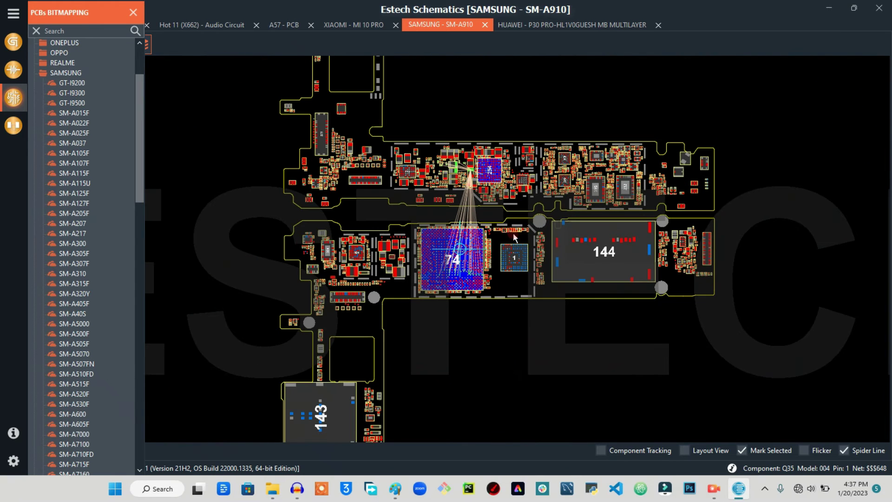
left_click_drag(521, 313, 540, 275)
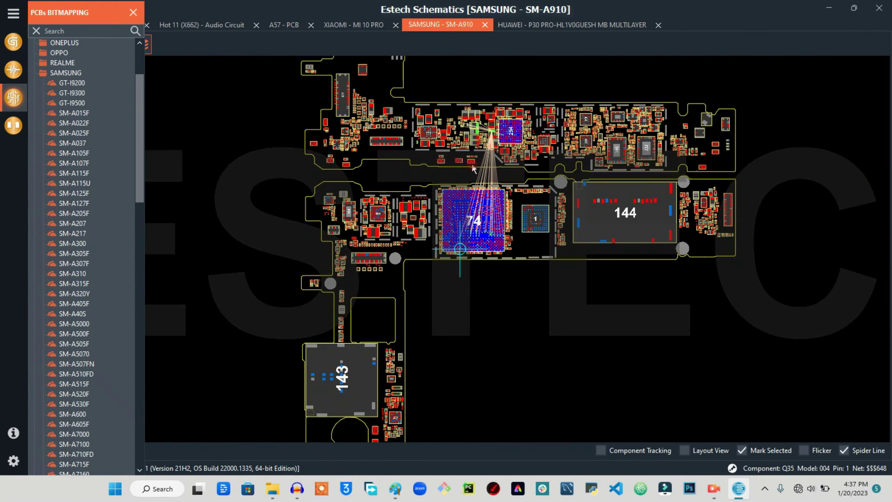
left_click_drag(434, 165, 382, 232)
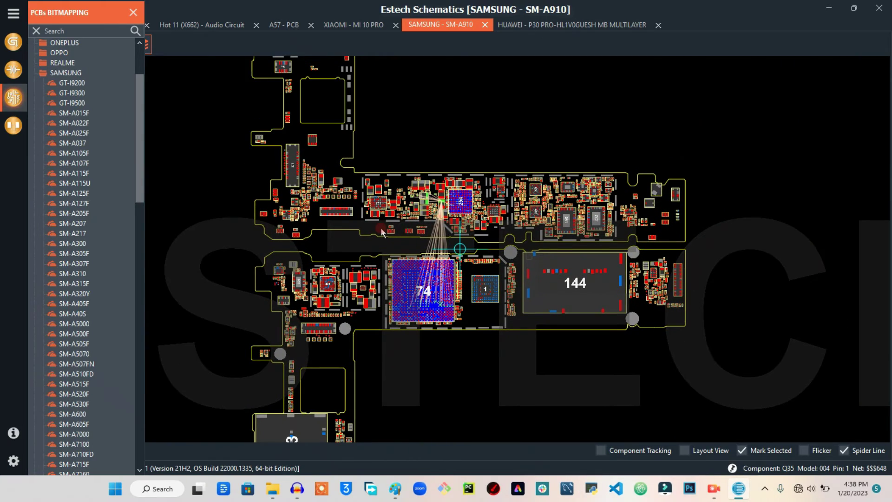
Trace the nets of both pins of component Q41 below chip 255 on the SM-A910 board
scroll(436, 220, "up", 2)
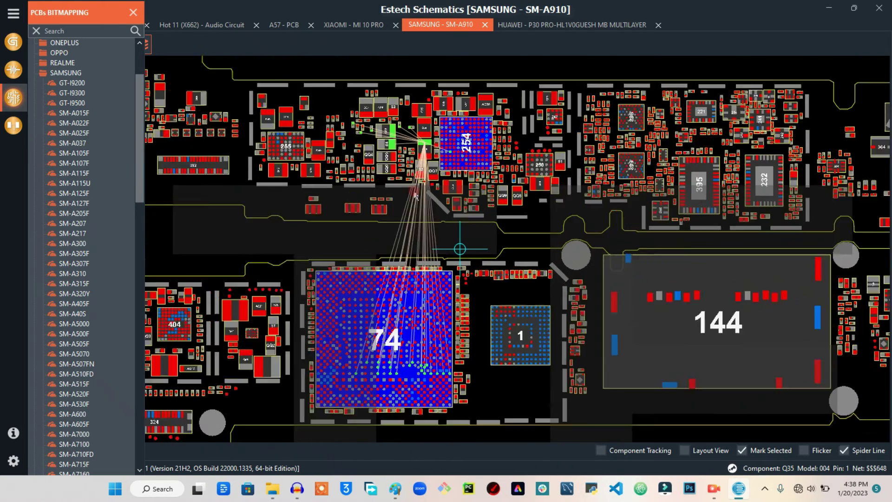
scroll(416, 196, "up", 1)
left_click_drag(364, 180, 571, 274)
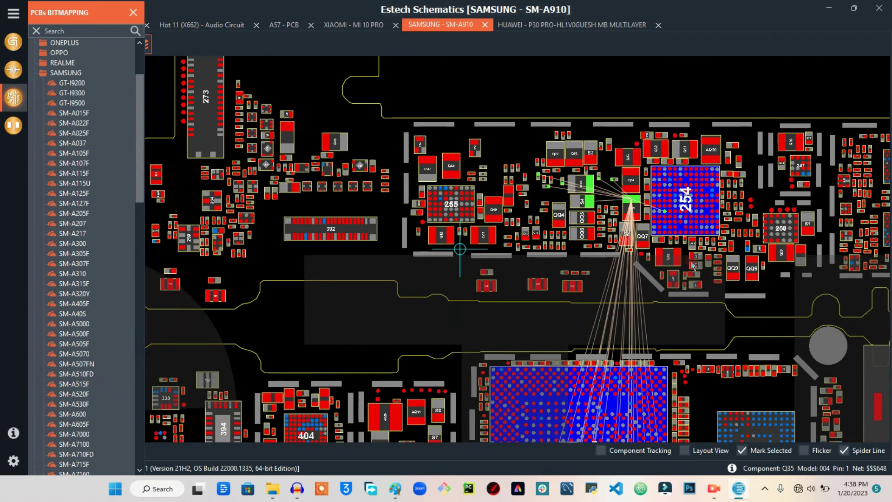
left_click(494, 237)
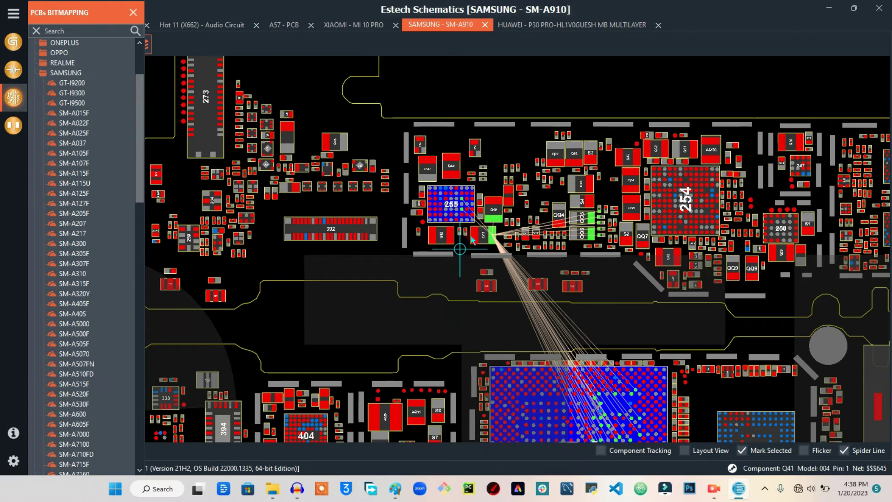
left_click(474, 236)
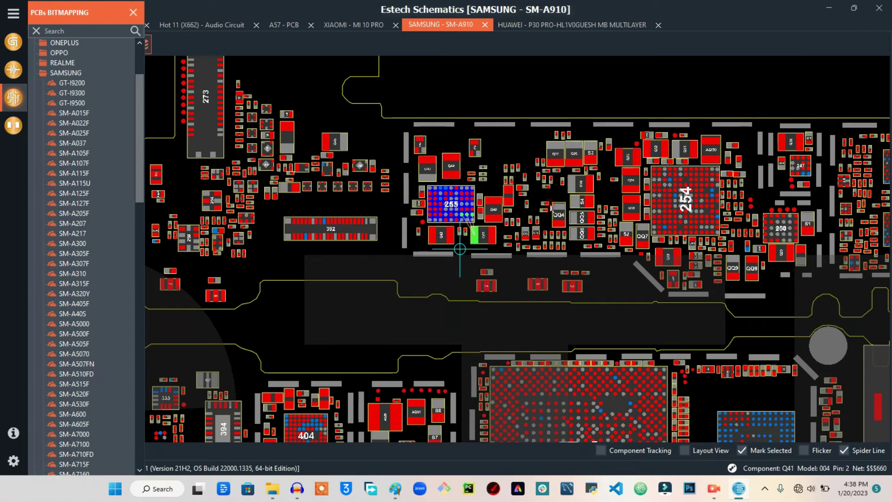
Close the PCBs Bitmapping model list and show the Xiaomi Mi 10 Pro board with its schematic
left_click(132, 12)
left_click(363, 27)
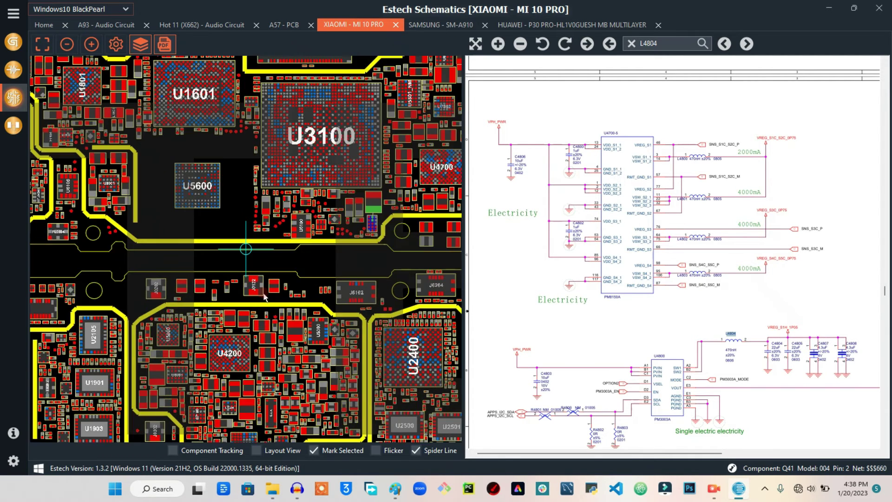
Trace the net of inductor L4301's pin 2 above chip U4200 on the Xiaomi Mi 10 Pro board
scroll(249, 302, "up", 2)
left_click_drag(276, 317, 303, 229)
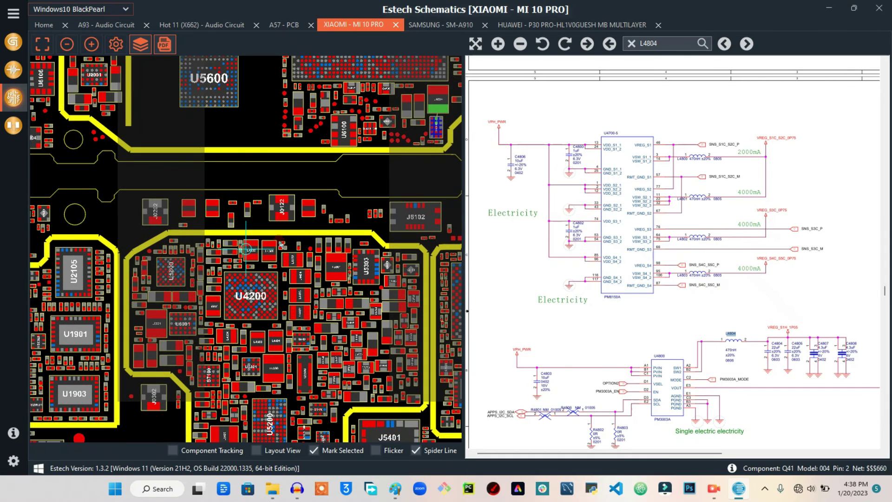
left_click(269, 249)
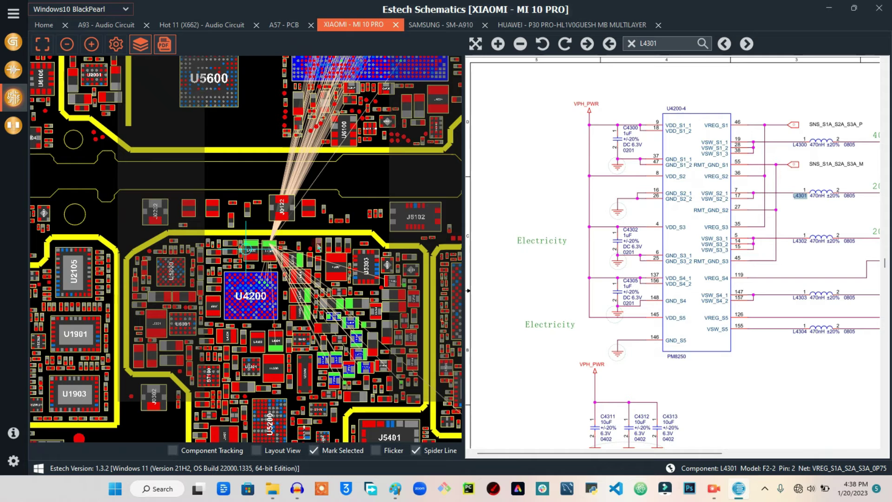
Examine L4301 and its neighbouring inductors in the U4200 power schematic, clearing the L4301 search highlight
scroll(829, 200, "up", 1)
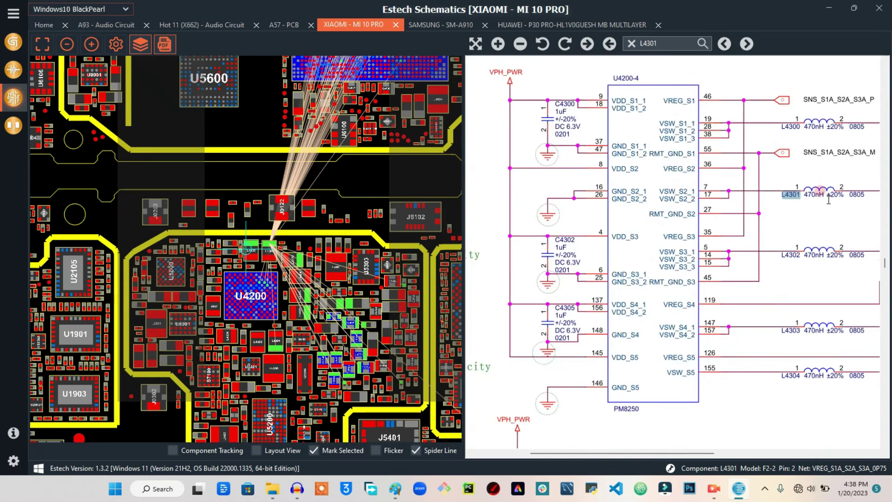
scroll(828, 200, "up", 1)
mouse_move(763, 207)
left_mouse_down()
mouse_move(546, 218)
mouse_move(609, 202)
mouse_move(612, 217)
mouse_move(587, 220)
left_mouse_up()
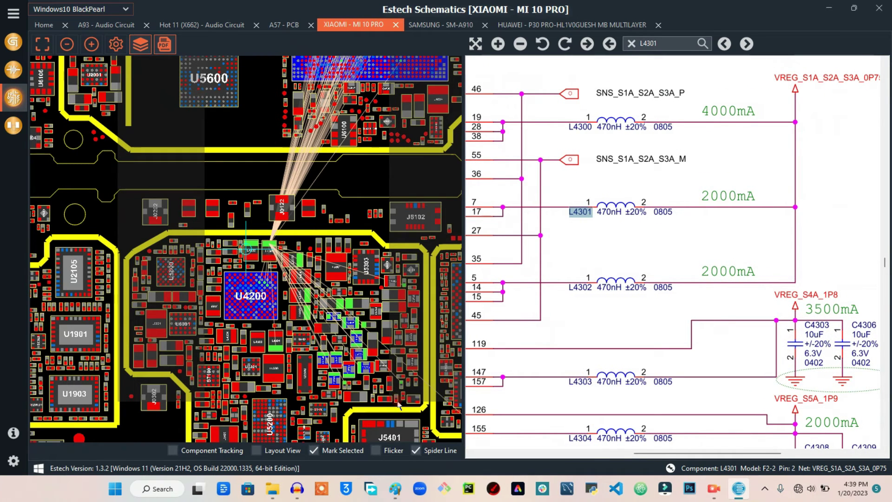
left_click(648, 177)
left_click_drag(604, 227, 791, 202)
left_click_drag(692, 155, 541, 131)
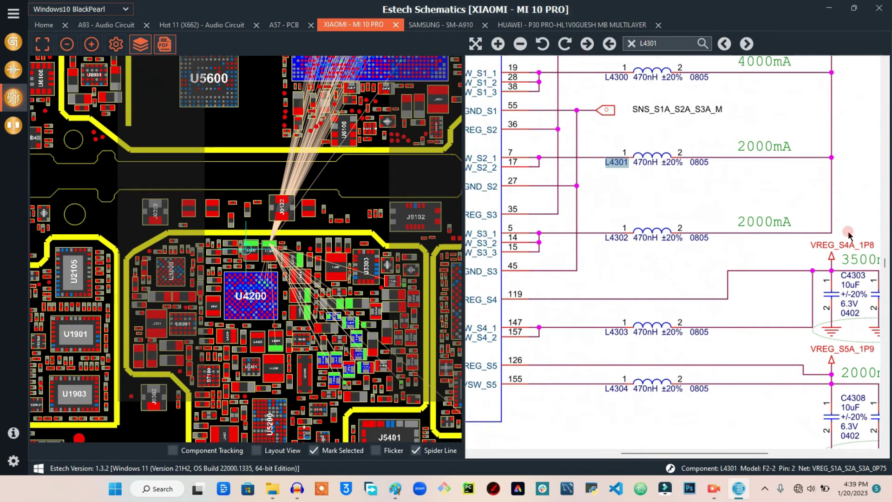
left_click(685, 200)
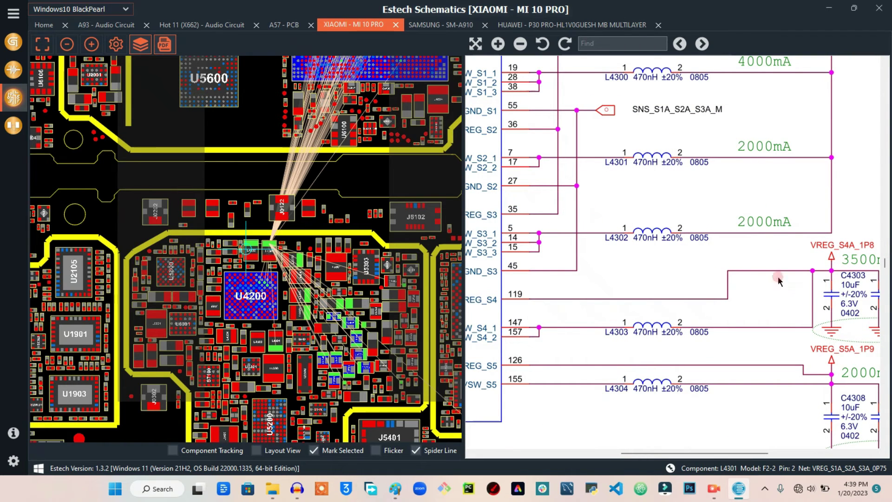
scroll(732, 207, "down", 2)
Return to the Samsung SM-A910 board by way of the PCBs Bitmapping model list and close the list
left_click(16, 98)
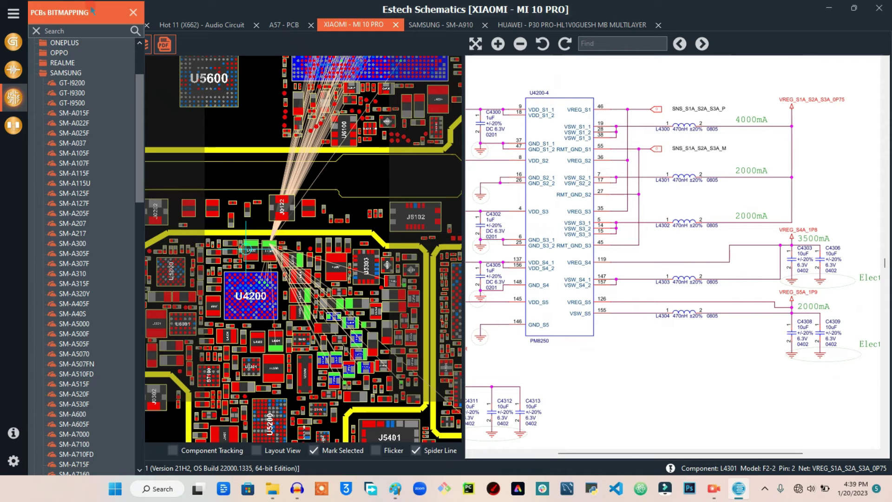
left_click(450, 24)
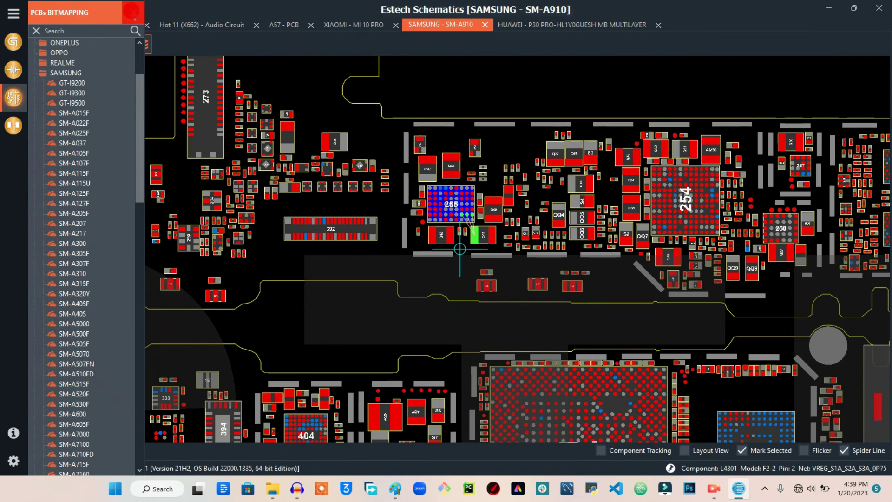
left_click(133, 12)
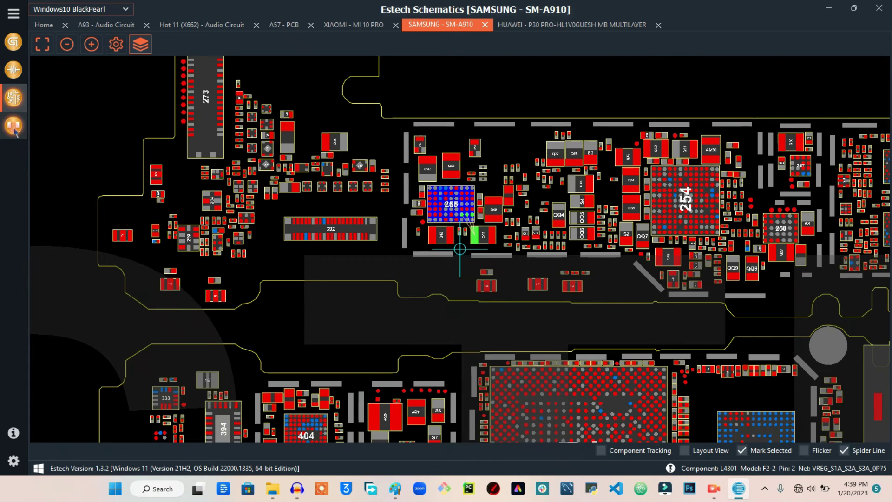
Open the Multi Layered model list, switch to the Huawei P30 Pro multilayer board and close the list
left_click(14, 128)
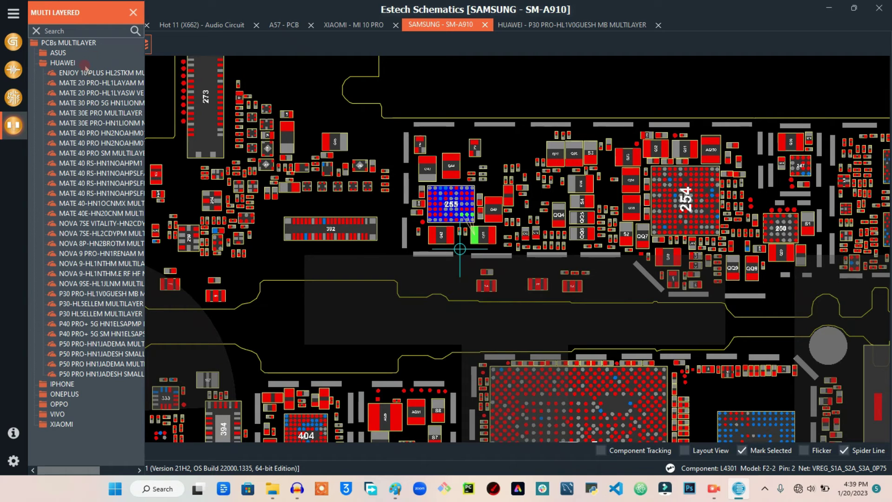
left_click(598, 26)
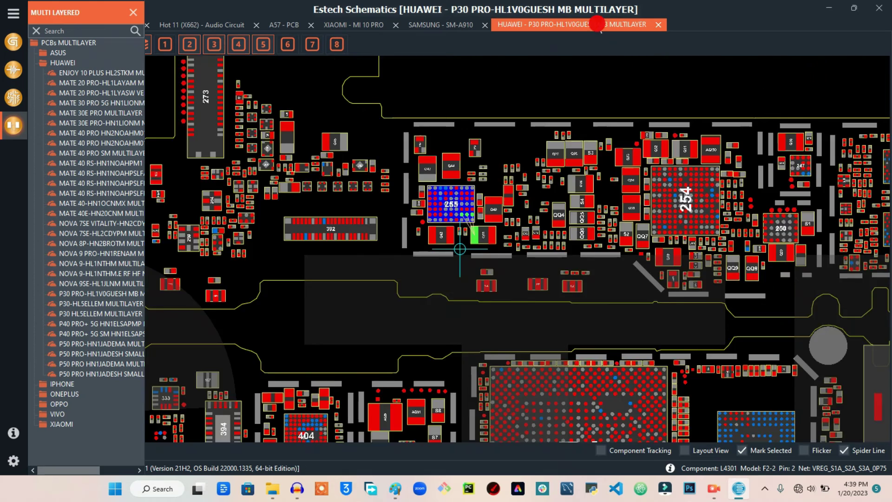
left_click(133, 12)
Examine the multilayer traces around U1000, J2002 and J1801 on the Huawei P30 Pro board
left_click_drag(388, 72, 390, 143)
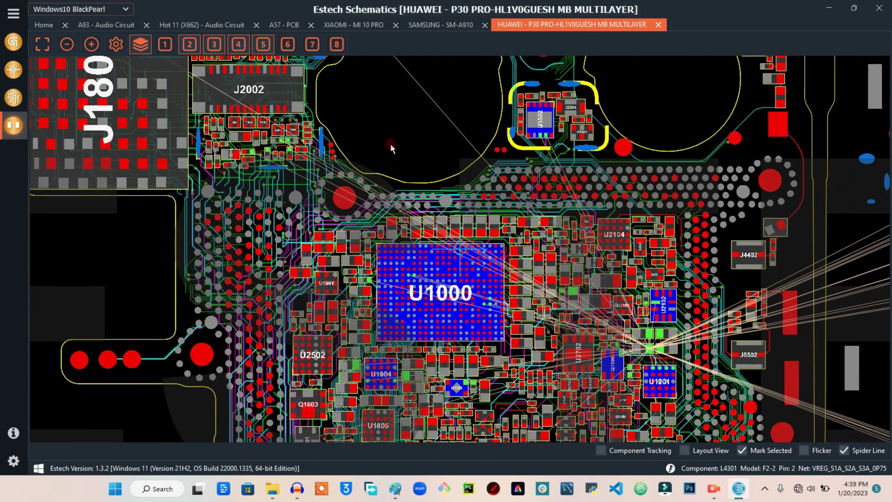
scroll(391, 143, "down", 2)
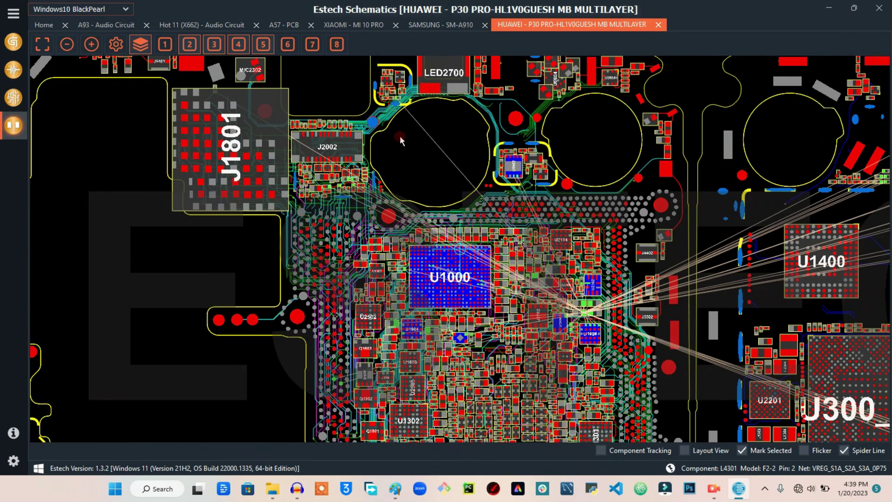
left_click_drag(400, 136, 433, 155)
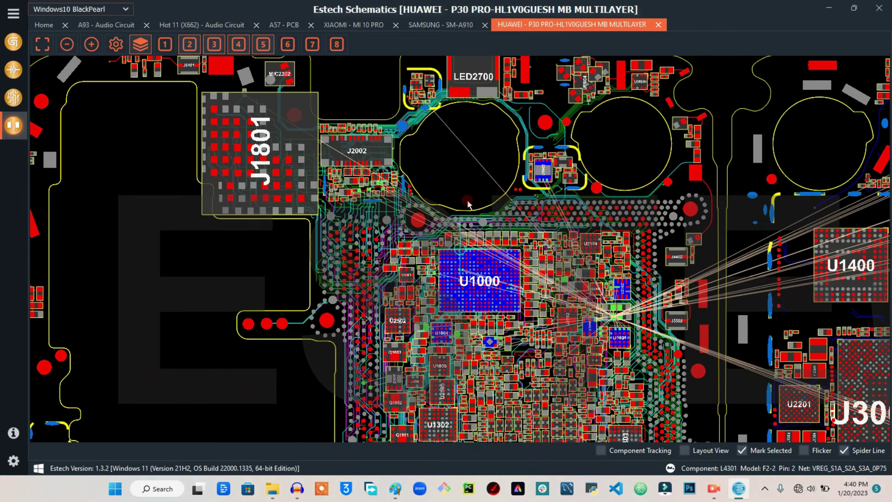
scroll(467, 204, "up", 2)
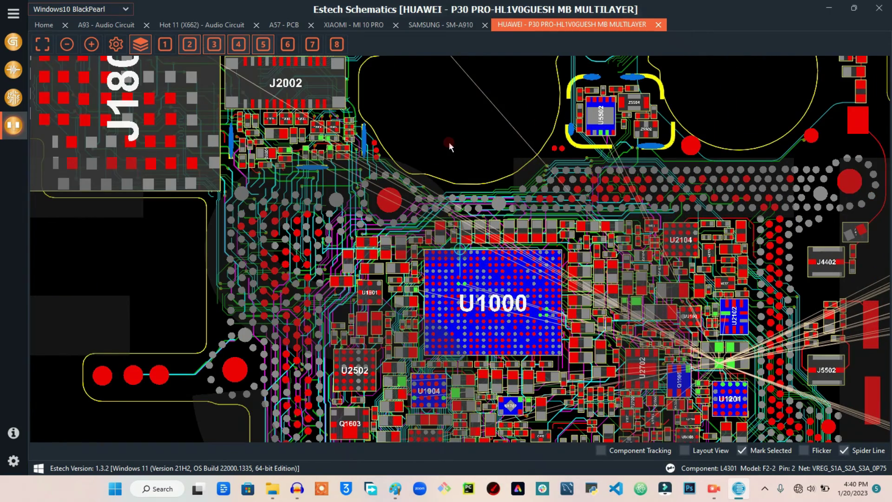
scroll(449, 142, "down", 3)
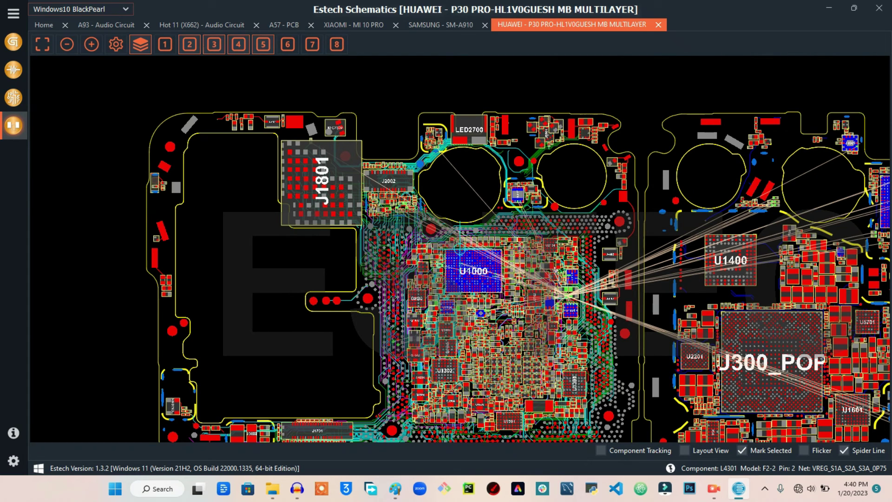
scroll(597, 305, "up", 2)
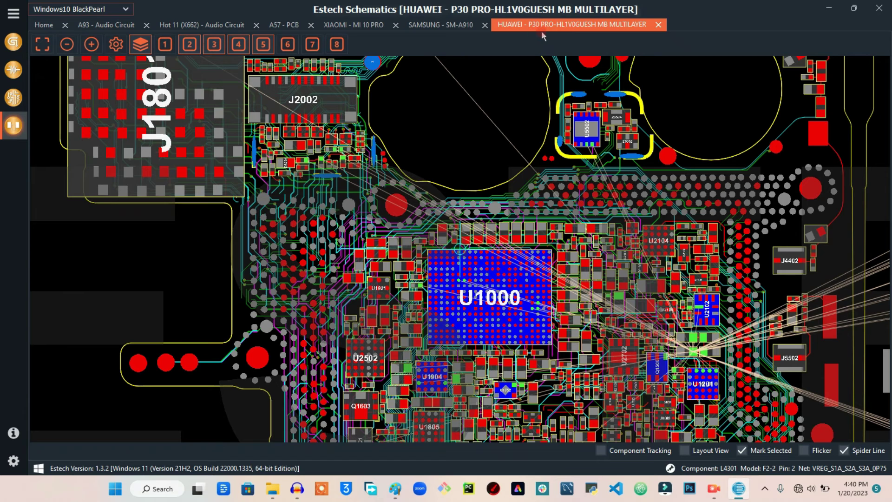
left_click(220, 23)
scroll(413, 163, "down", 1)
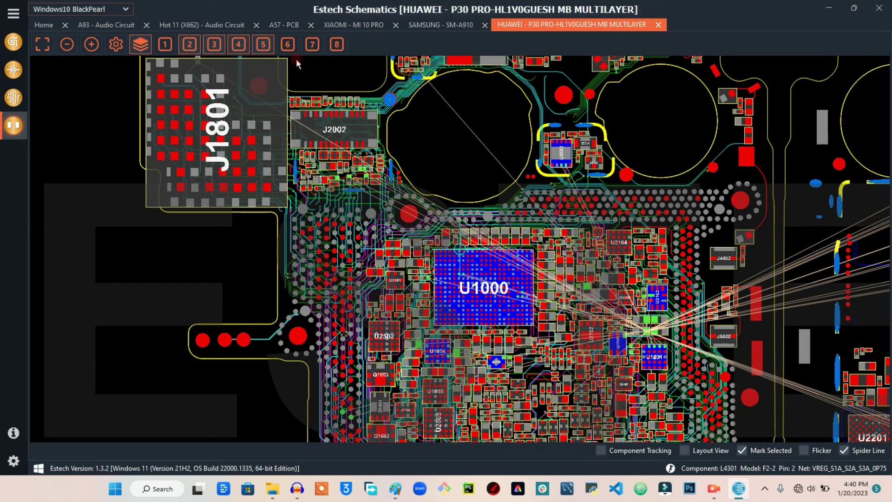
Hide trace layers 2, 3, 4 and 5 on the Huawei P30 Pro board
left_click(263, 44)
left_click(233, 45)
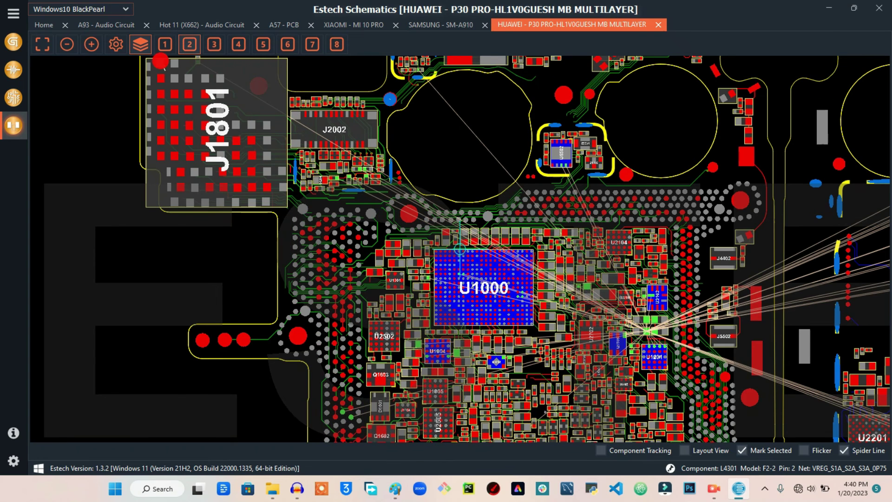
left_click(190, 43)
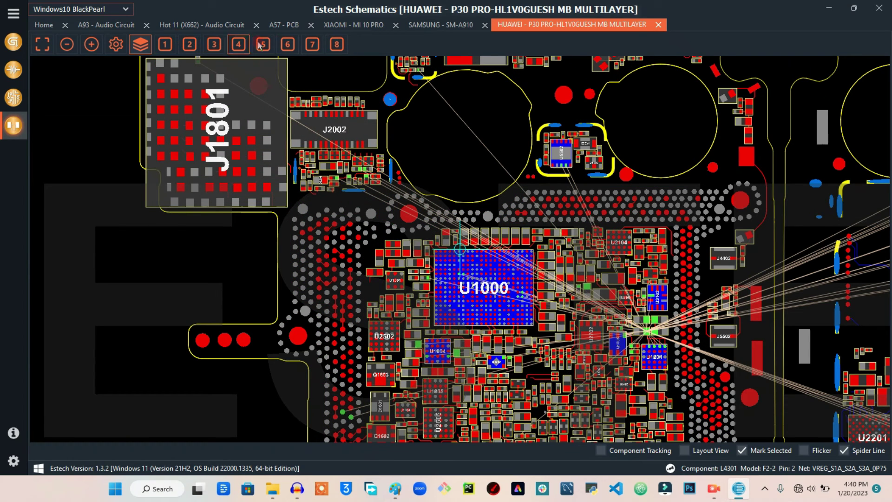
Trace the net of capacitor C1901's pin 1 beside U1000 and inspect the area around it
left_click(387, 255)
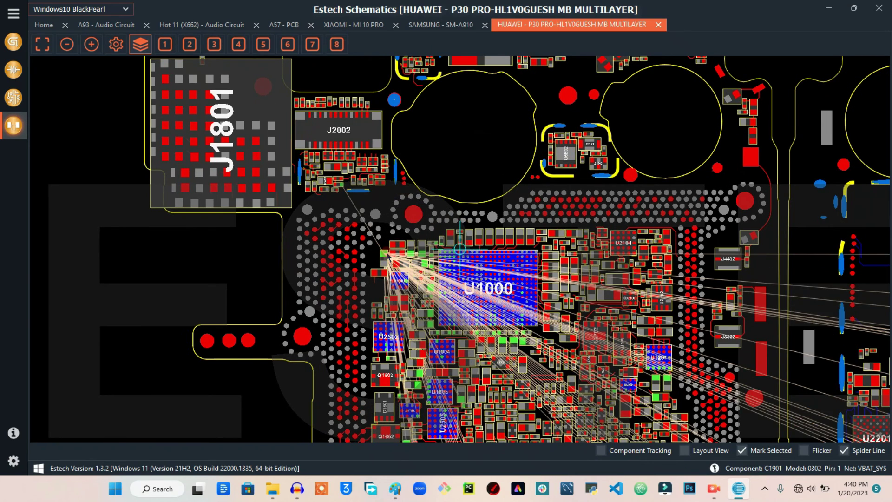
scroll(388, 255, "up", 4)
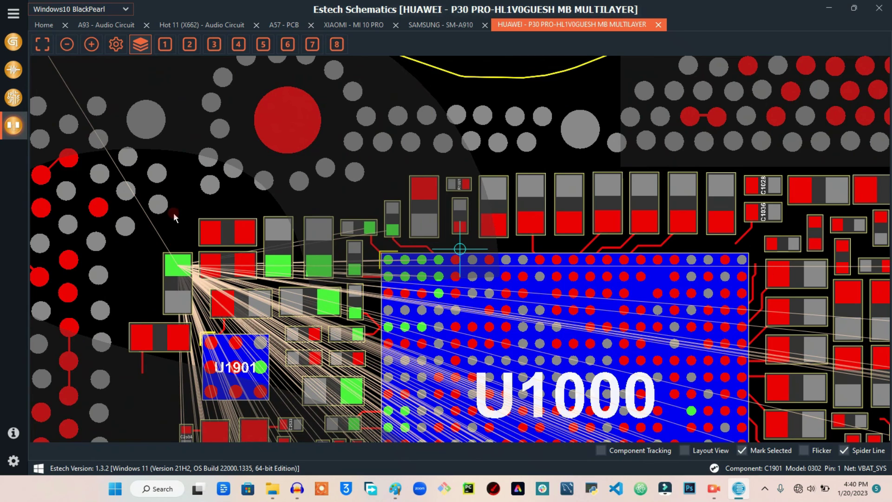
scroll(174, 213, "down", 1)
left_click_drag(367, 224, 444, 267)
scroll(443, 268, "down", 1)
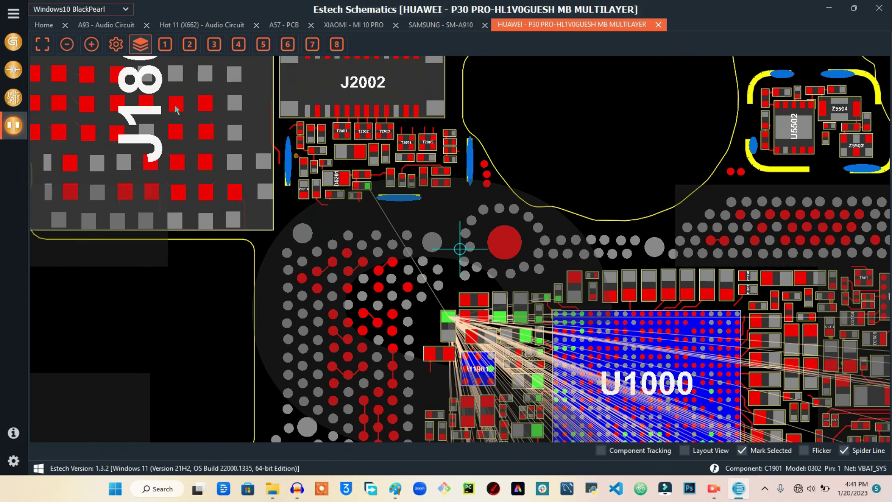
Turn on trace layers 1 and 2, leaving only layer 2 shown to inspect its traces around C1901 and U1000
left_click(173, 47)
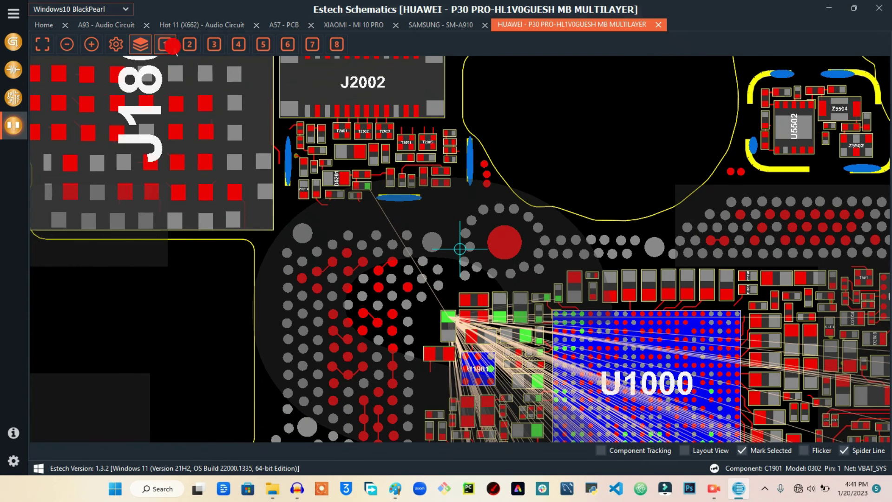
left_click(192, 48)
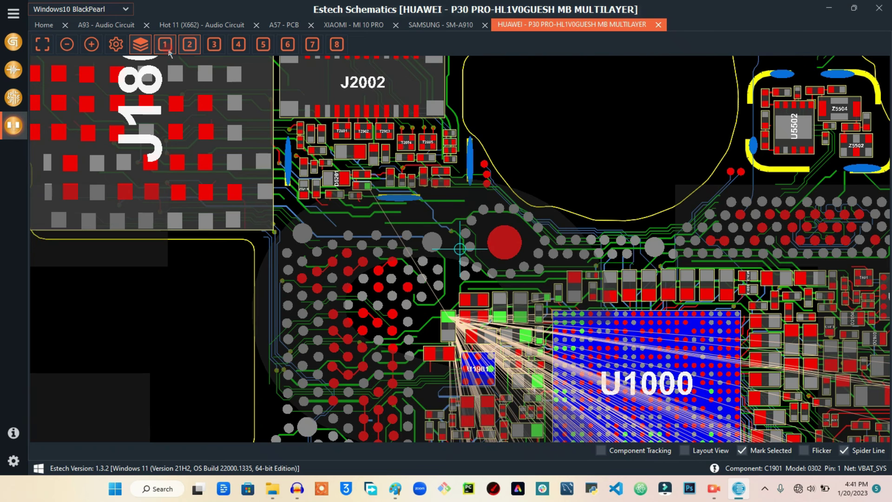
left_click(168, 51)
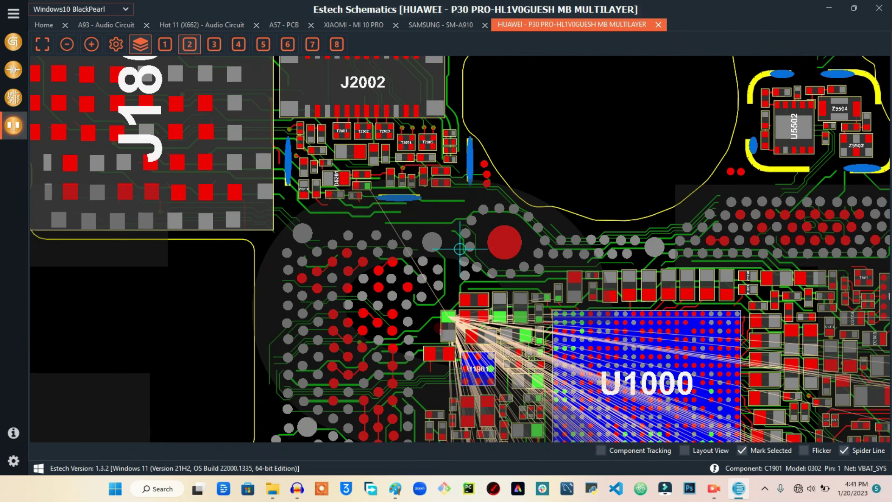
scroll(433, 296, "up", 2)
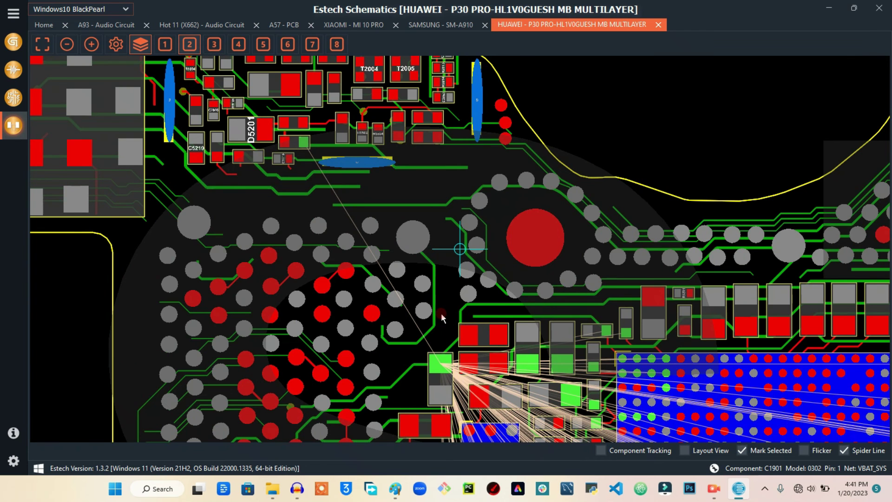
scroll(444, 301, "up", 2)
scroll(431, 305, "down", 3)
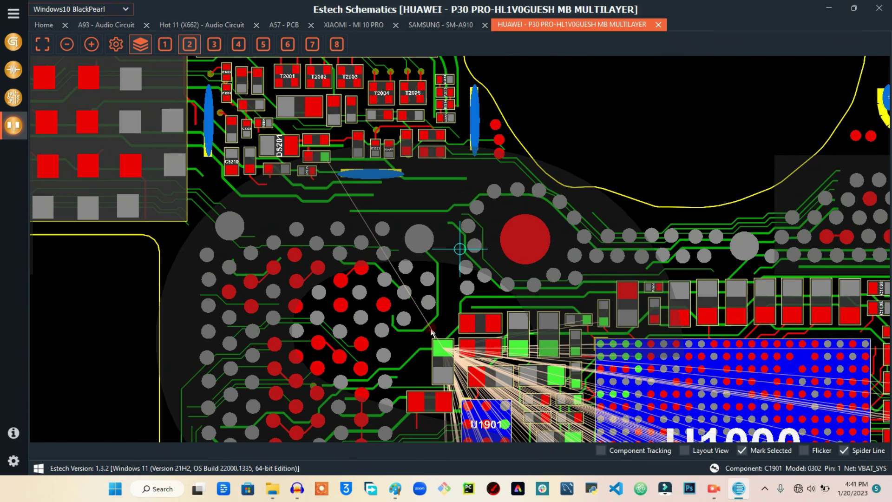
left_click_drag(433, 331, 414, 206)
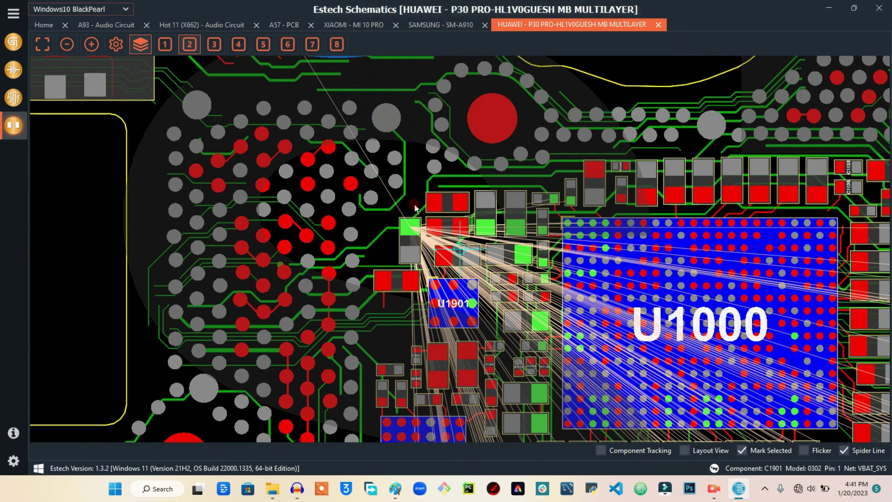
scroll(415, 208, "down", 2)
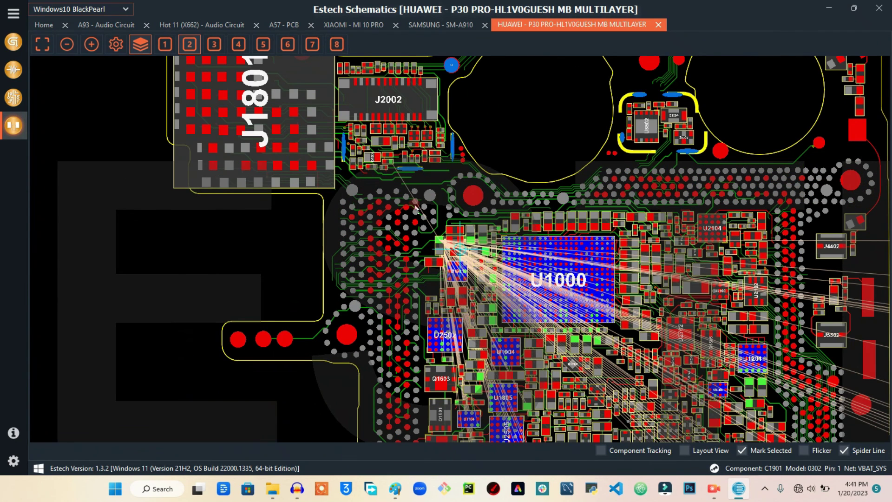